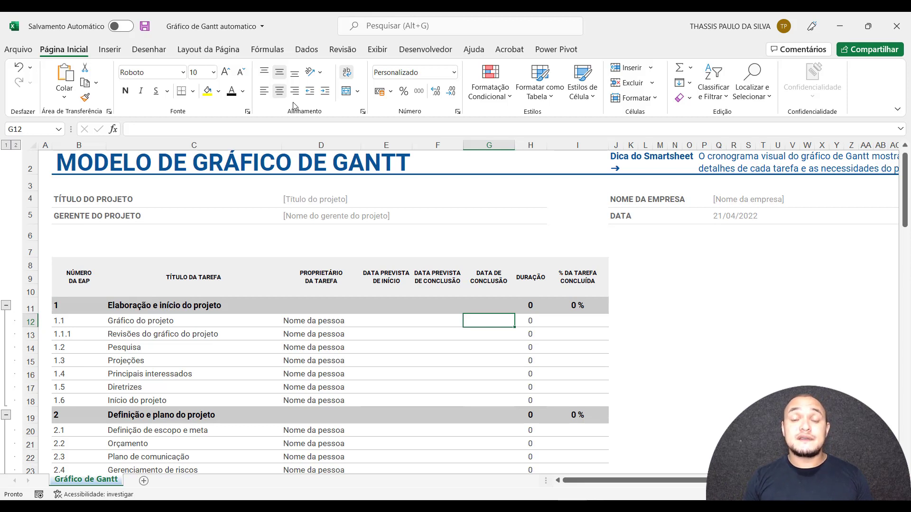
Enter 15/04 as the planned start date and 20/04 as the planned completion date for the task "Gráfico do projeto".
{"action": "left_click", "coordinate": [387, 321]}
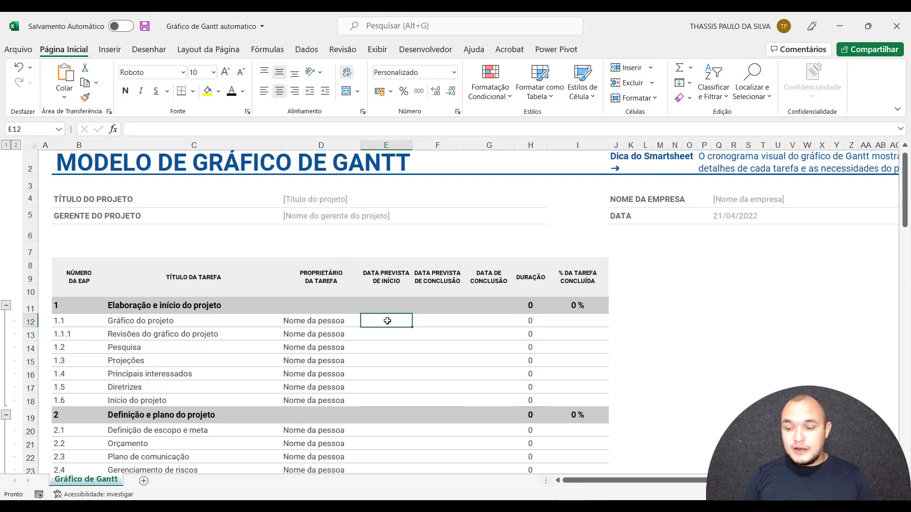
{"action": "type", "text": "15/04"}
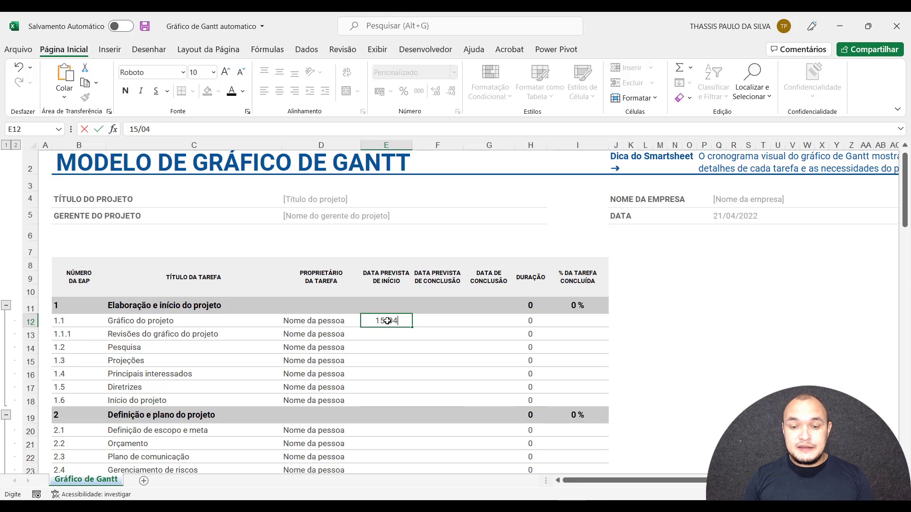
{"action": "key", "text": "Tab"}
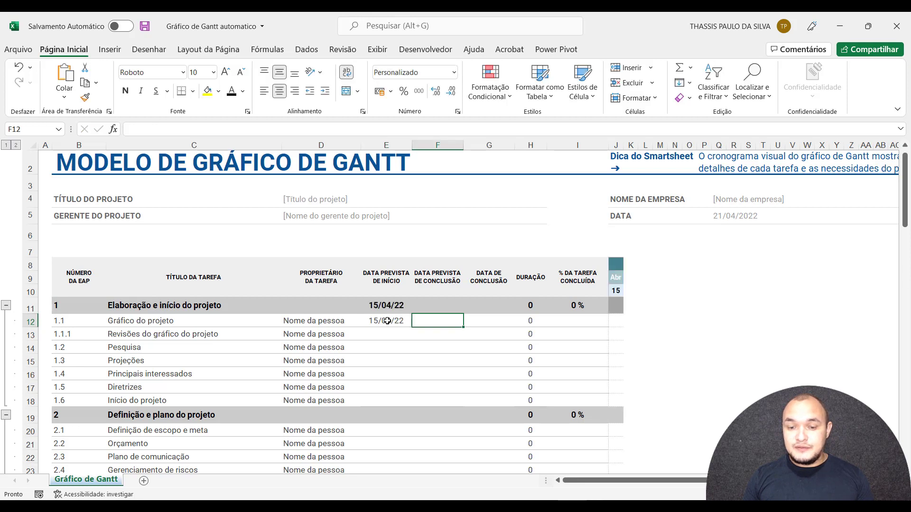
{"action": "type", "text": "20/04"}
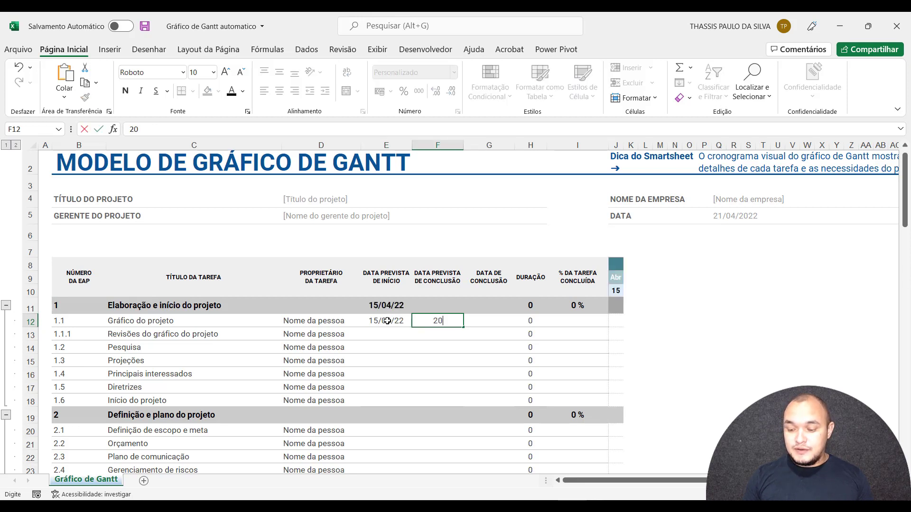
{"action": "key", "text": "Tab"}
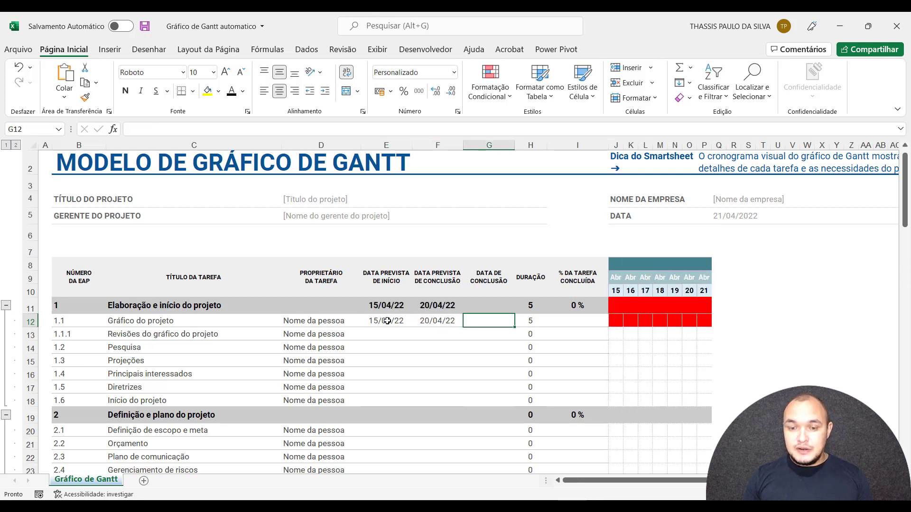
Enter 21/04 as the actual completion date and 100% as the completed share for "Gráfico do projeto".
{"action": "type", "text": "21/04"}
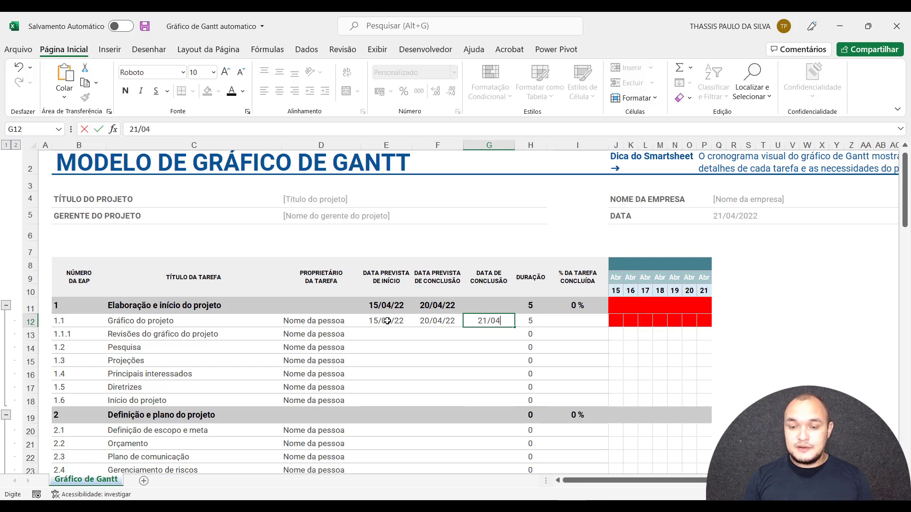
{"action": "key", "text": "Tab"}
{"action": "left_click", "coordinate": [566, 328]}
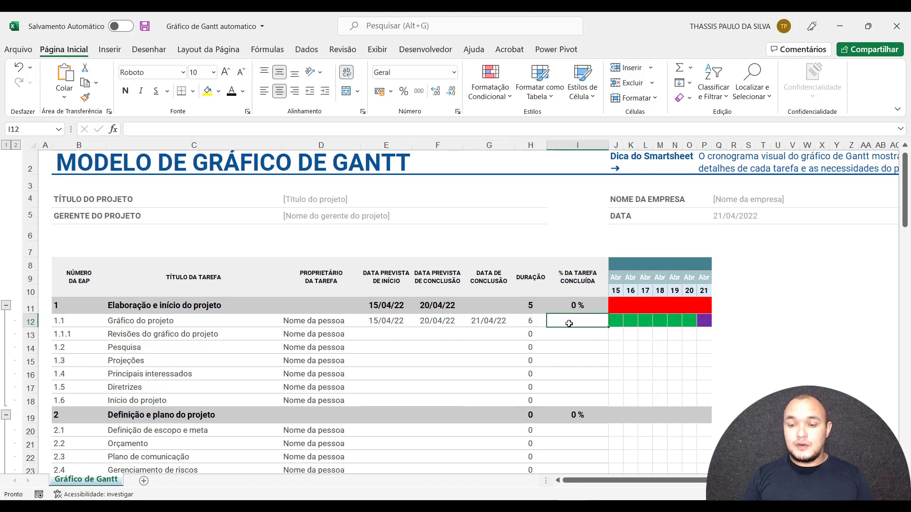
{"action": "type", "text": "100"}
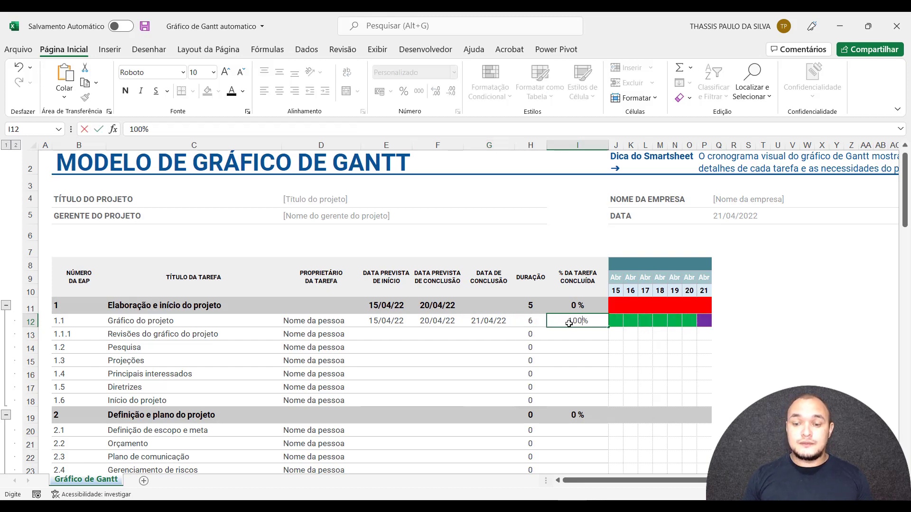
{"action": "key", "text": "Return"}
Compare the planned and actual completion dates with the timeline bar, and set the actual completion date of "Gráfico do projeto" to 22/04.
{"action": "left_click", "coordinate": [439, 319]}
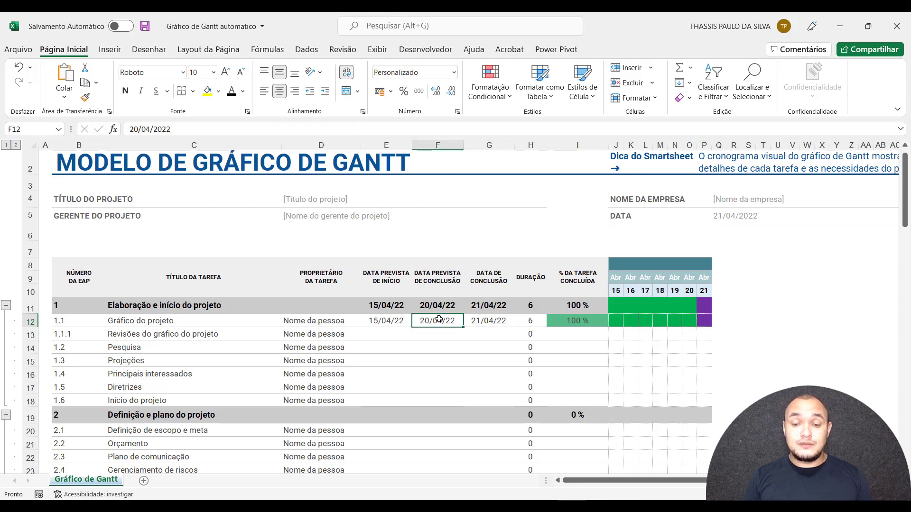
{"action": "left_click", "coordinate": [482, 322]}
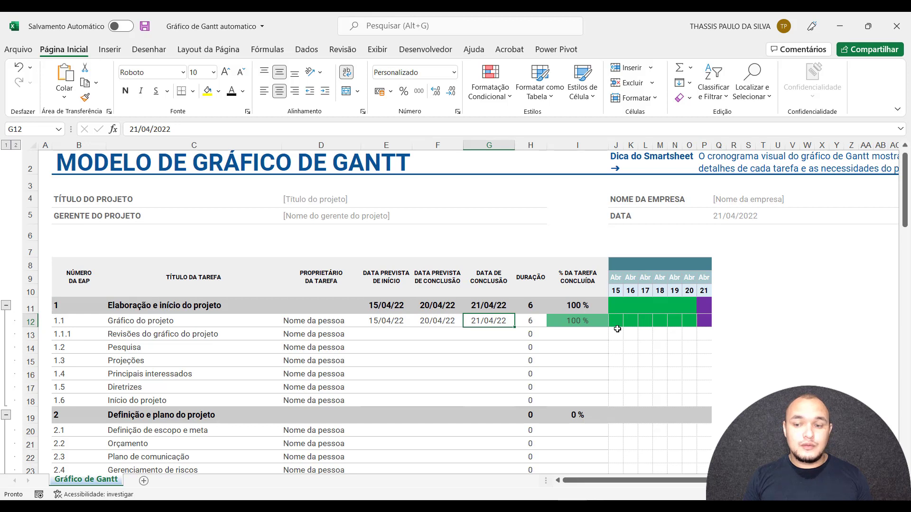
{"action": "left_click", "coordinate": [707, 323]}
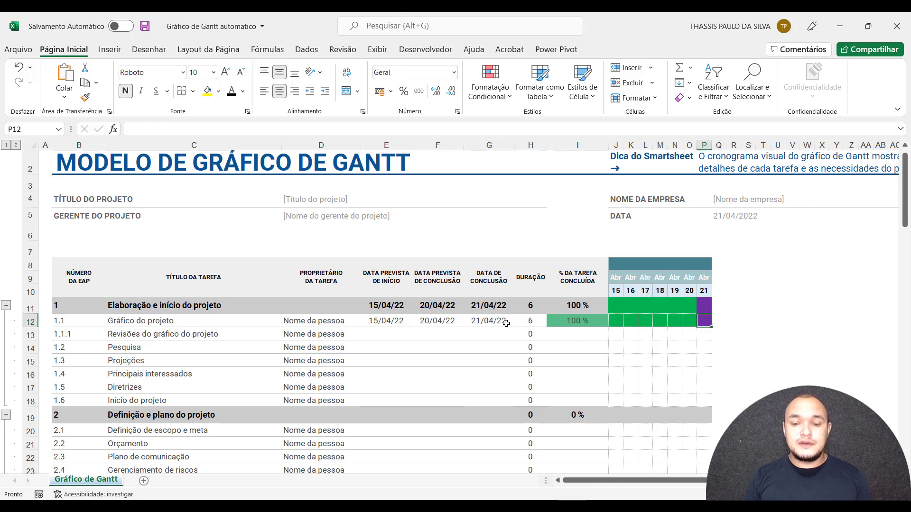
{"action": "left_click", "coordinate": [481, 321]}
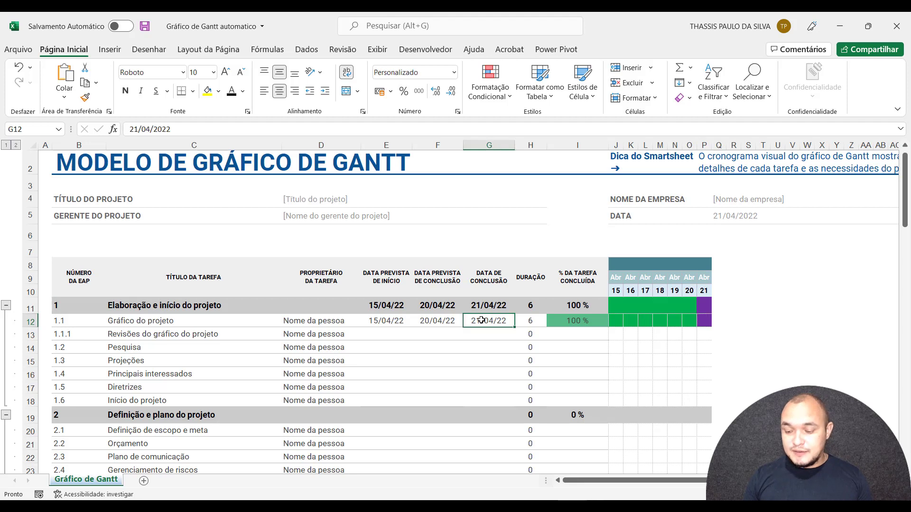
{"action": "type", "text": "22/04"}
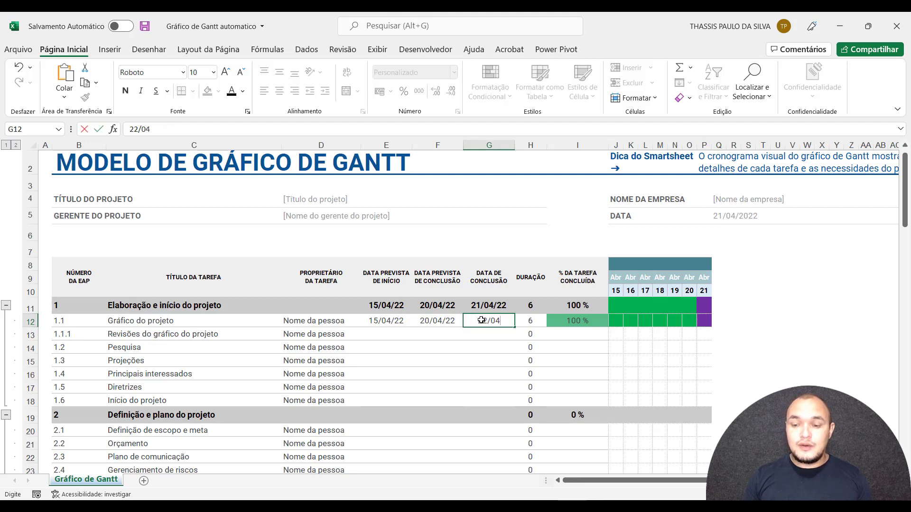
{"action": "key", "text": "Return"}
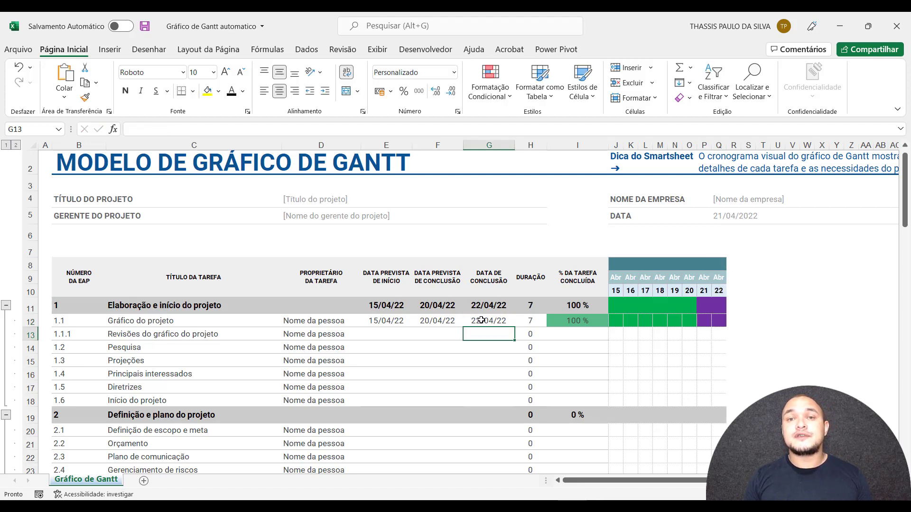
Set the actual completion date of "Gráfico do projeto" to 19/04, ahead of the planned date.
{"action": "left_click", "coordinate": [481, 321]}
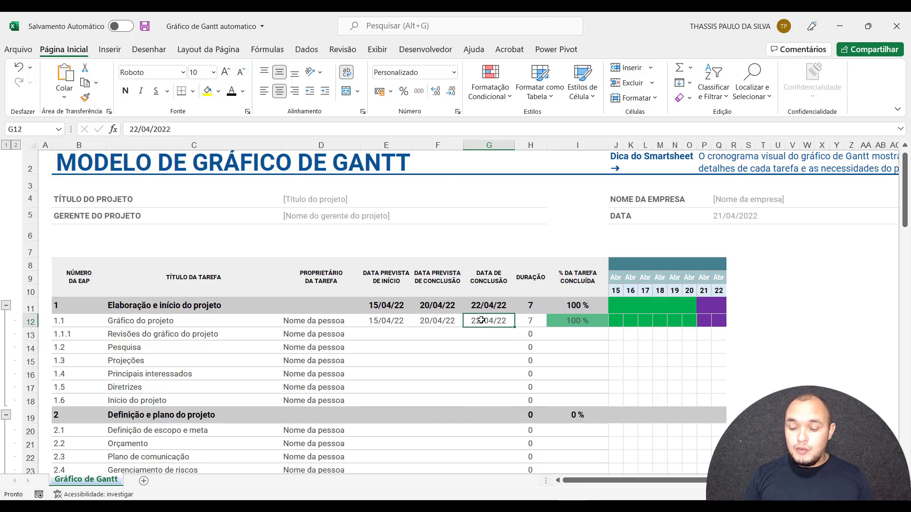
{"action": "key", "text": "BackSpace"}
{"action": "type", "text": "1"}
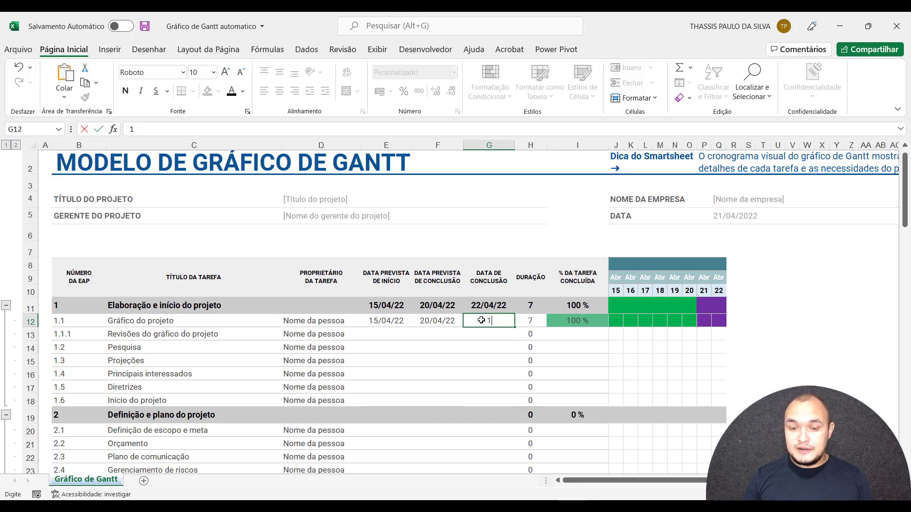
{"action": "type", "text": "9/04"}
{"action": "key", "text": "Return"}
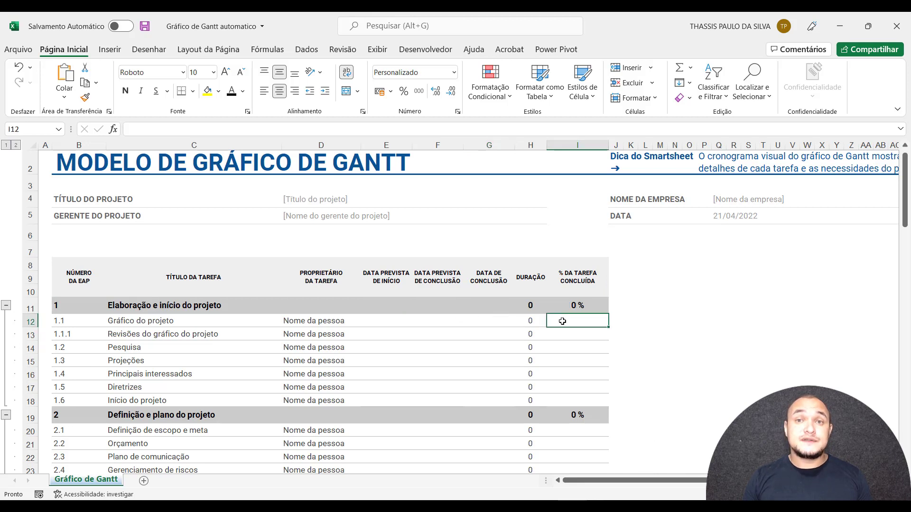
Switch to the workbook "Gráfico de Gantt (1)" and set the planned start date of "Gráfico do projeto" to 15/04/22.
{"action": "left_click", "coordinate": [376, 316]}
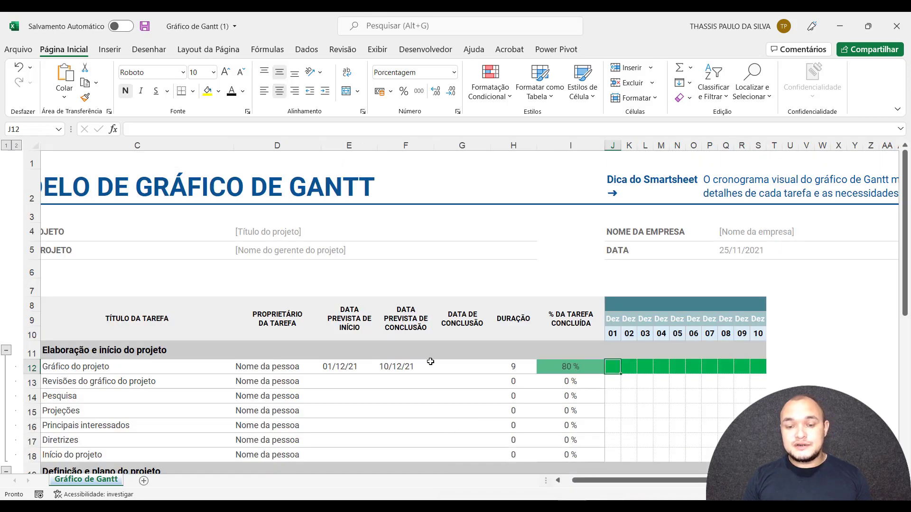
{"action": "left_click", "coordinate": [350, 368]}
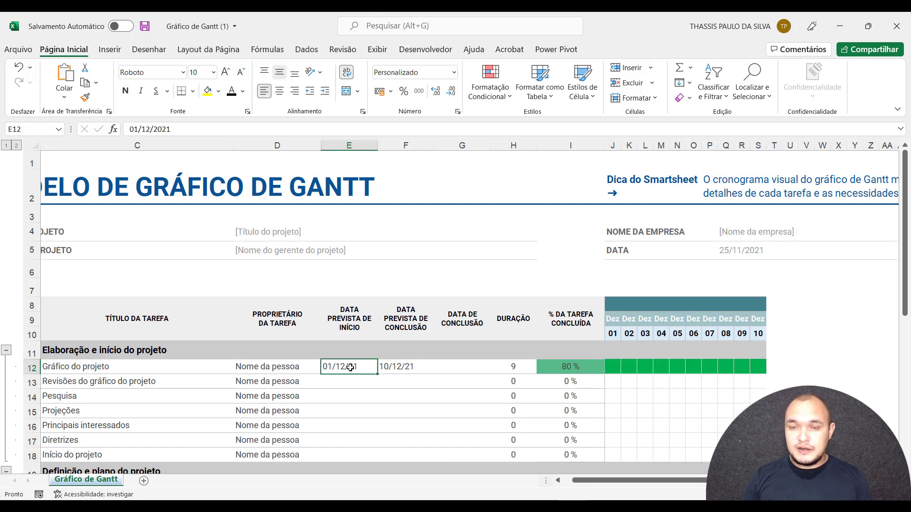
{"action": "type", "text": "15"}
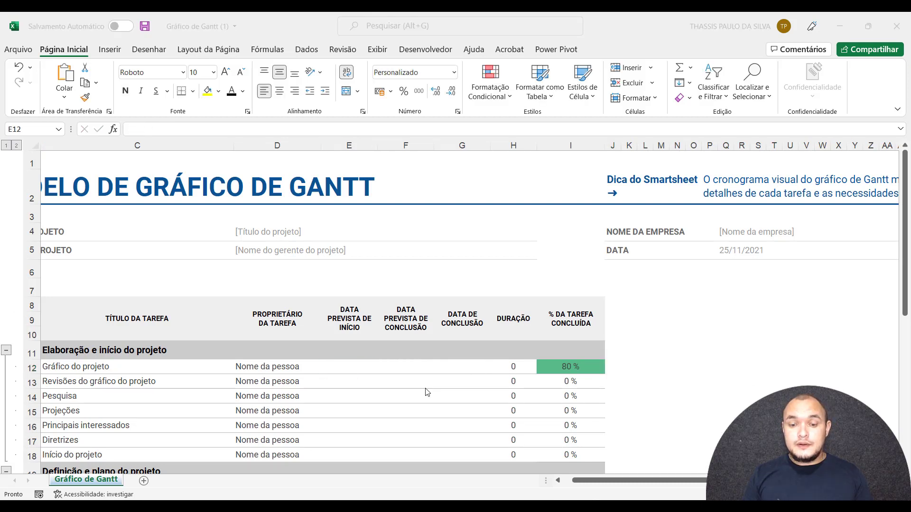
{"action": "left_click", "coordinate": [348, 364]}
{"action": "left_click", "coordinate": [348, 363]}
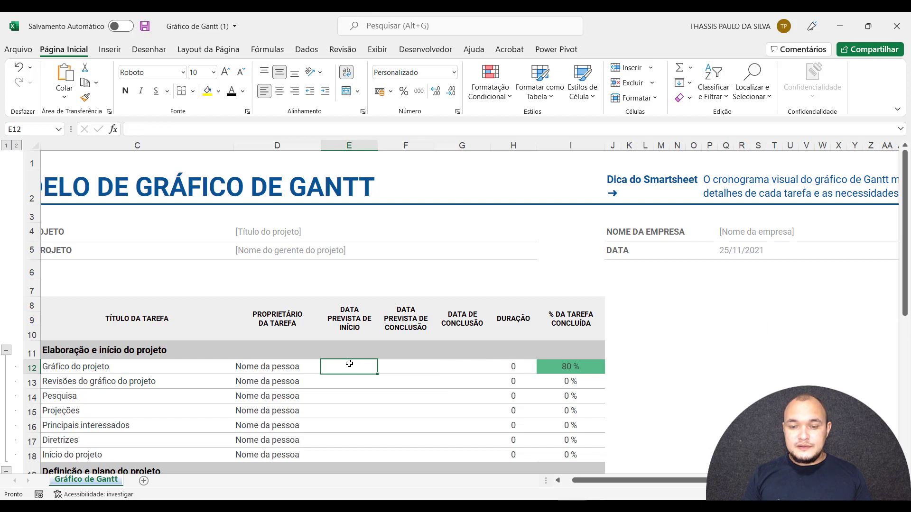
{"action": "type", "text": "21"}
{"action": "key", "text": "BackSpace"}
{"action": "key", "text": "BackSpace"}
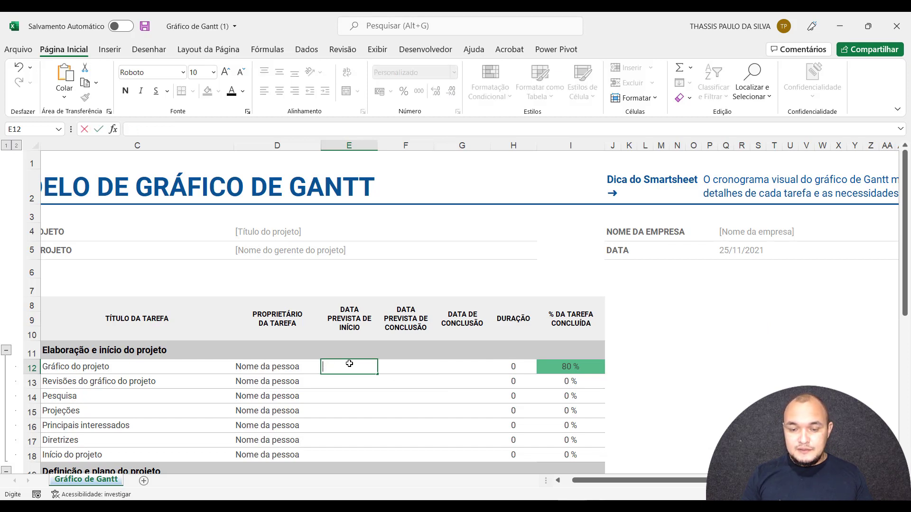
{"action": "type", "text": "15/04/22"}
{"action": "key", "text": "Tab"}
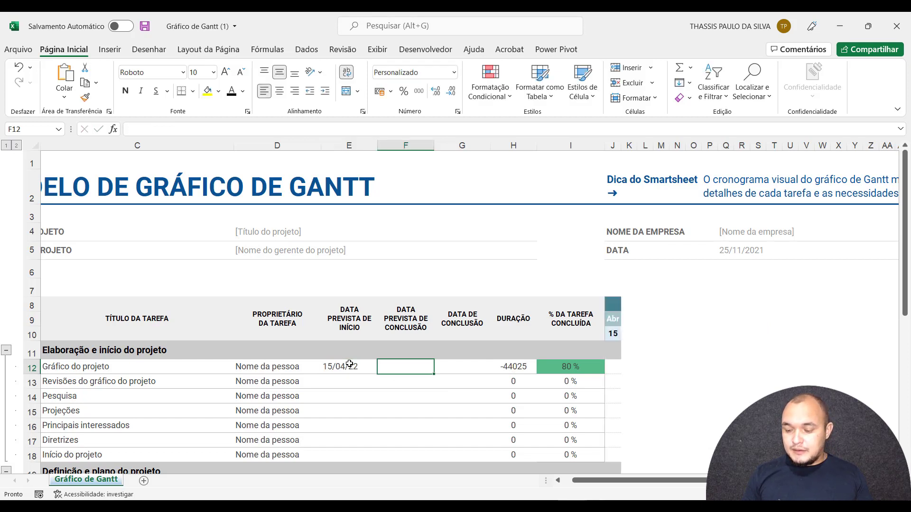
Set the planned completion date of "Gráfico do projeto" to 19/04 and check where its timeline bar ends.
{"action": "type", "text": "1"}
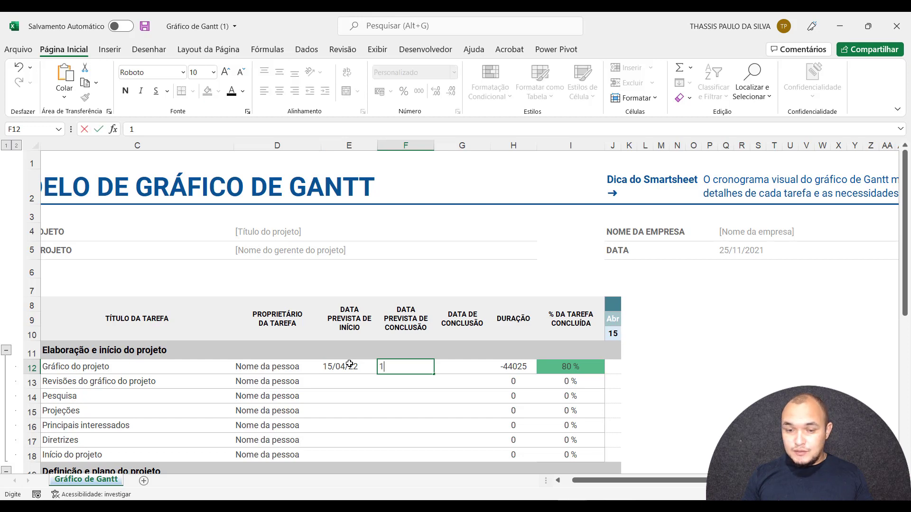
{"action": "type", "text": "9/04"}
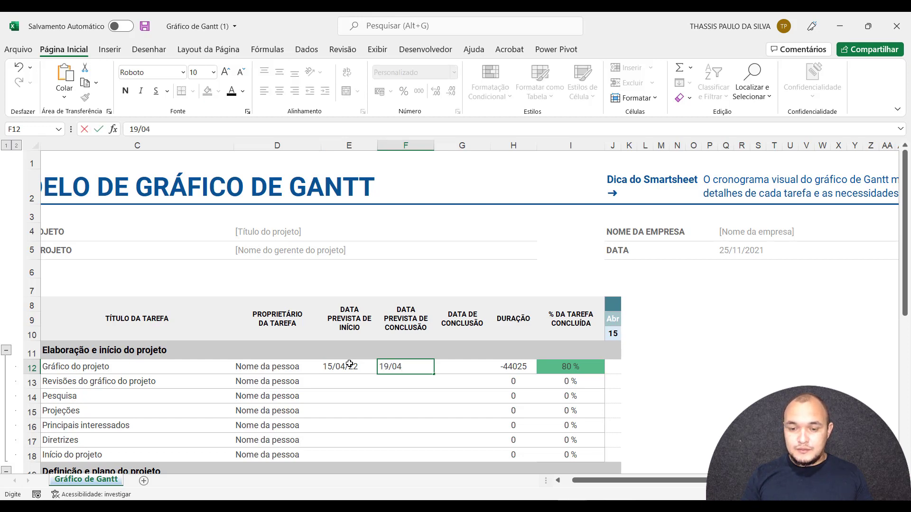
{"action": "key", "text": "Tab"}
{"action": "left_click", "coordinate": [693, 366]}
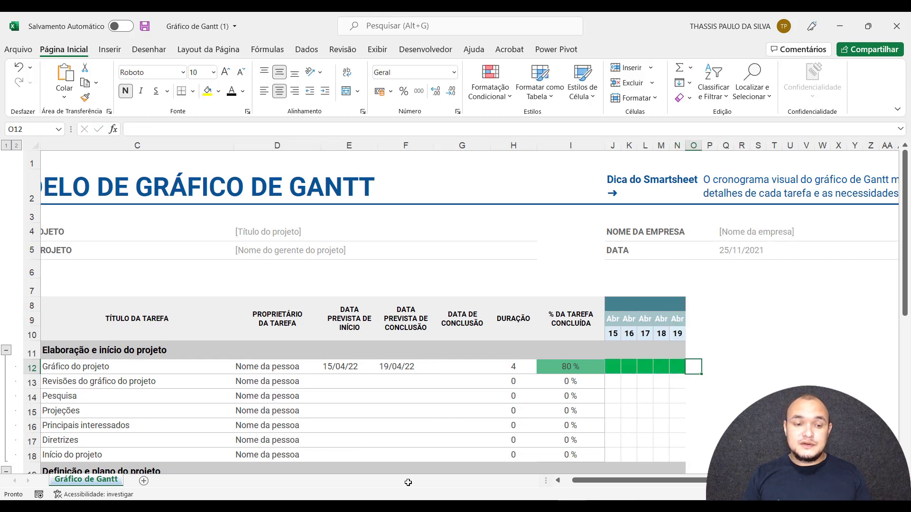
Enter 20/04/22 as the actual completion date of "Gráfico do projeto" and check the timeline cell for day 20.
{"action": "left_click_drag", "start_coordinate": [592, 482], "coordinate": [569, 480]}
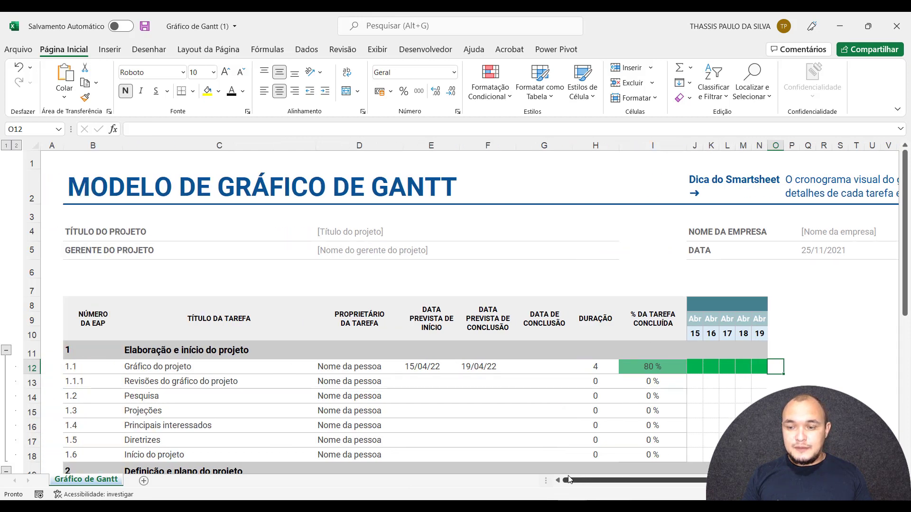
{"action": "left_click", "coordinate": [484, 369]}
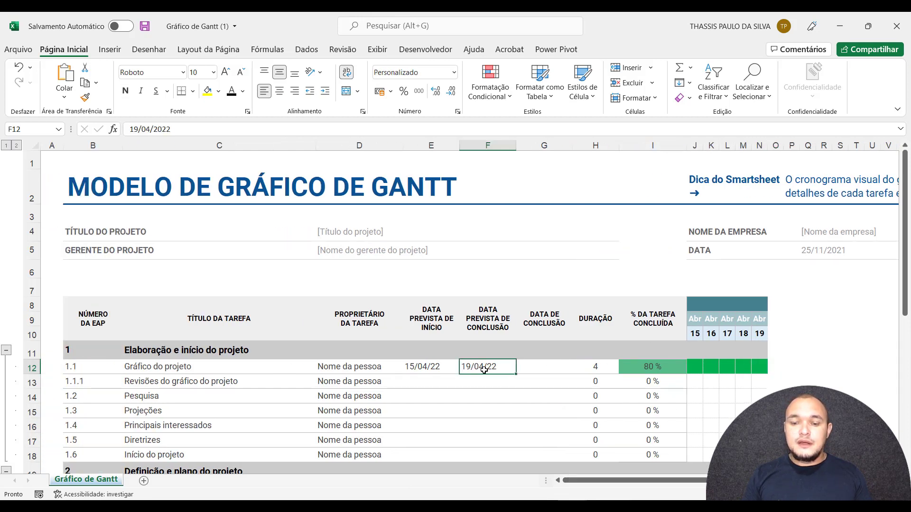
{"action": "left_click", "coordinate": [791, 366]}
{"action": "left_click", "coordinate": [548, 367]}
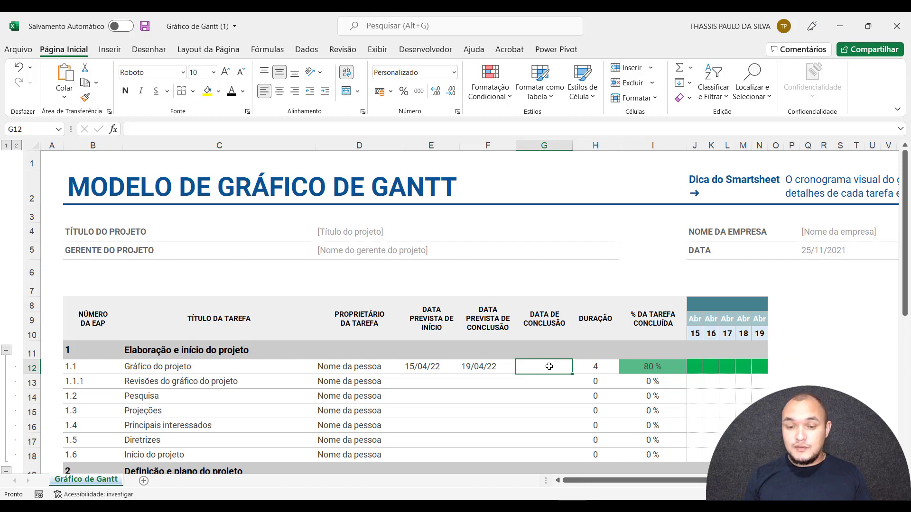
{"action": "type", "text": "20/04/22"}
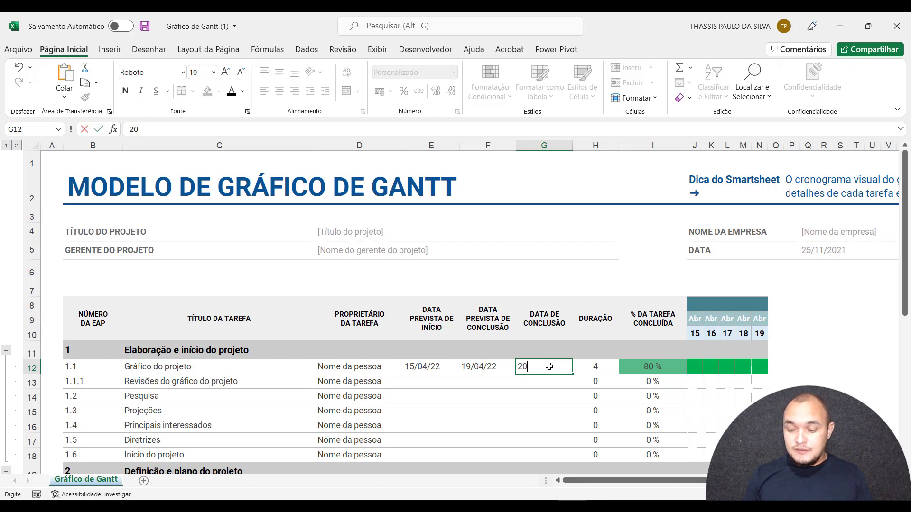
{"action": "key", "text": "Return"}
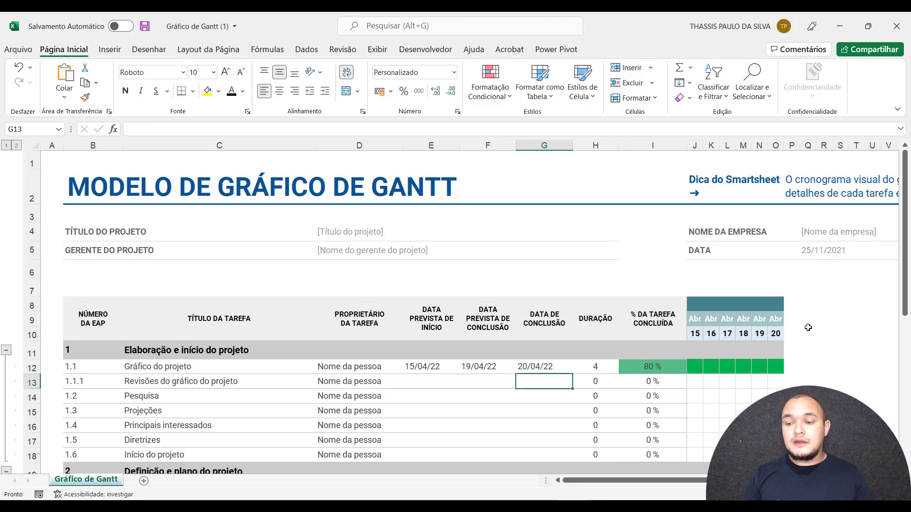
{"action": "left_click", "coordinate": [778, 369]}
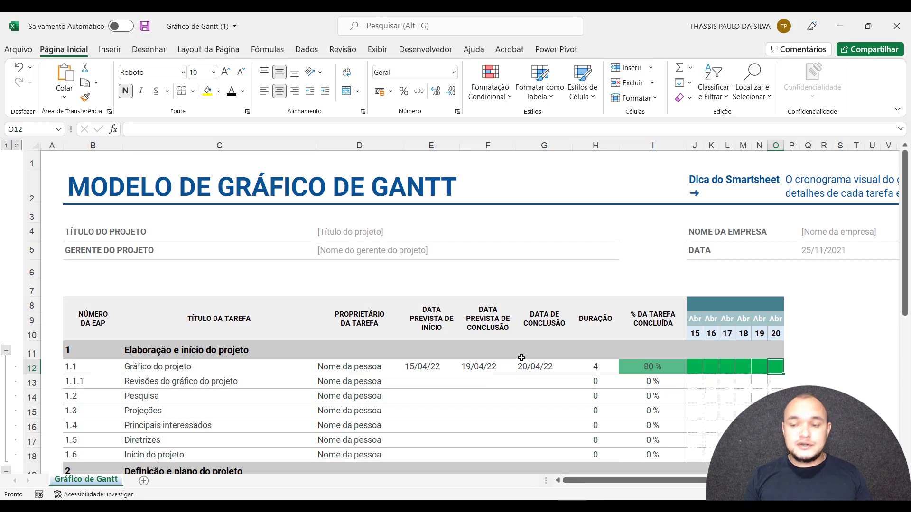
Open the conditional formatting rules manager for the day 16 timeline cell of "Gráfico do projeto".
{"action": "left_click", "coordinate": [713, 369]}
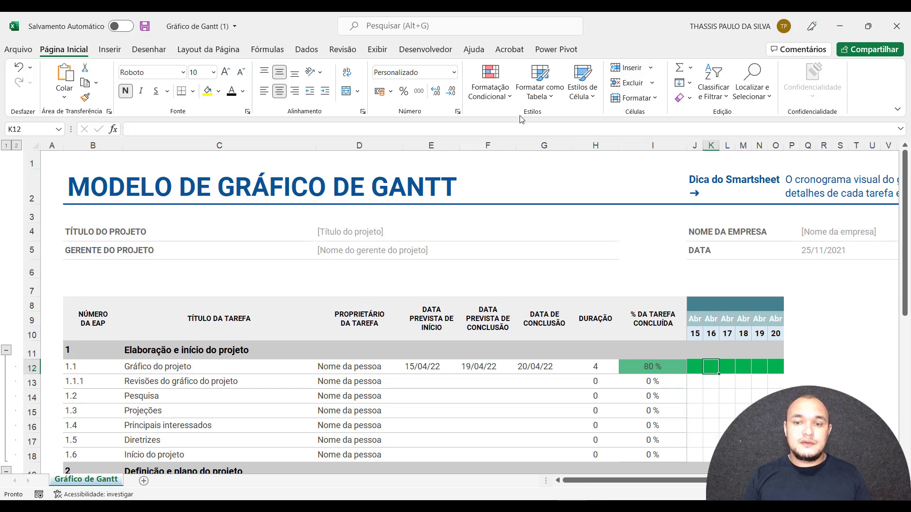
{"action": "left_click", "coordinate": [493, 95]}
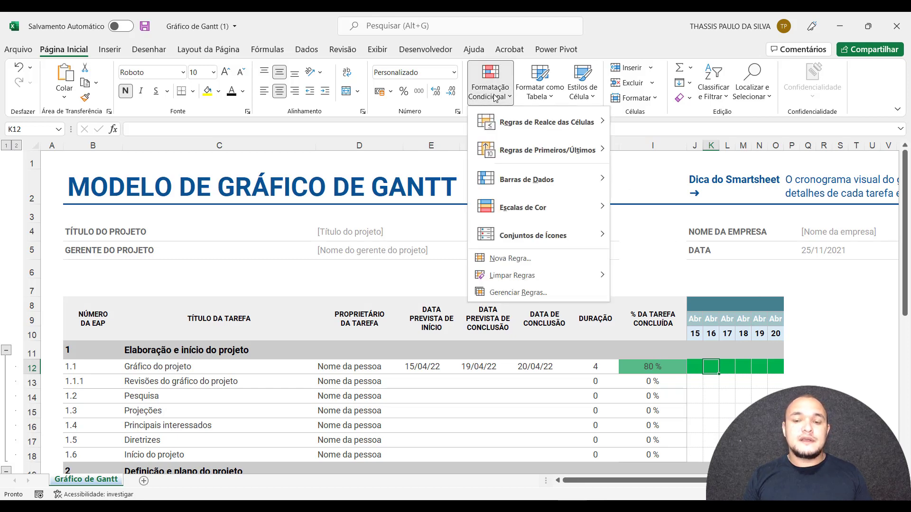
{"action": "left_click", "coordinate": [508, 293]}
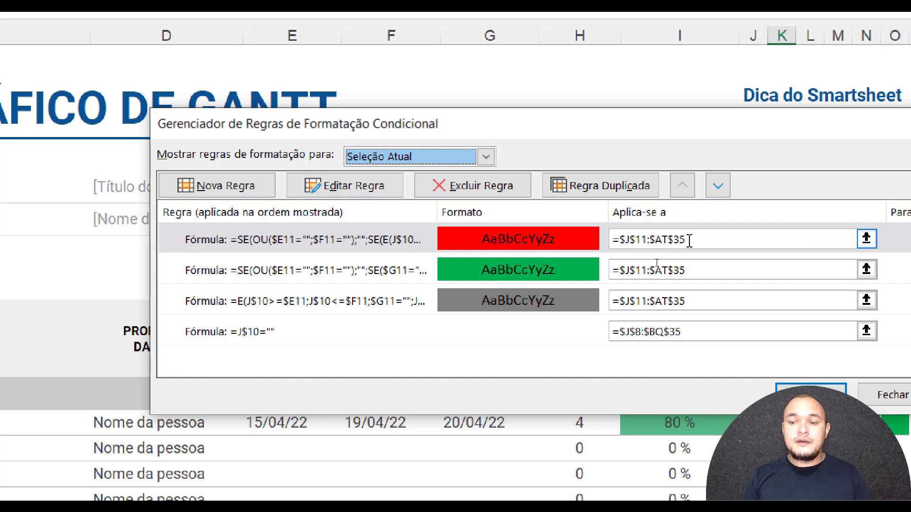
Duplicate the red conditional formatting rule that applies to =$J$11:$AT$35.
{"action": "left_click_drag", "start_coordinate": [687, 241], "coordinate": [605, 243]}
{"action": "left_click", "coordinate": [605, 242]}
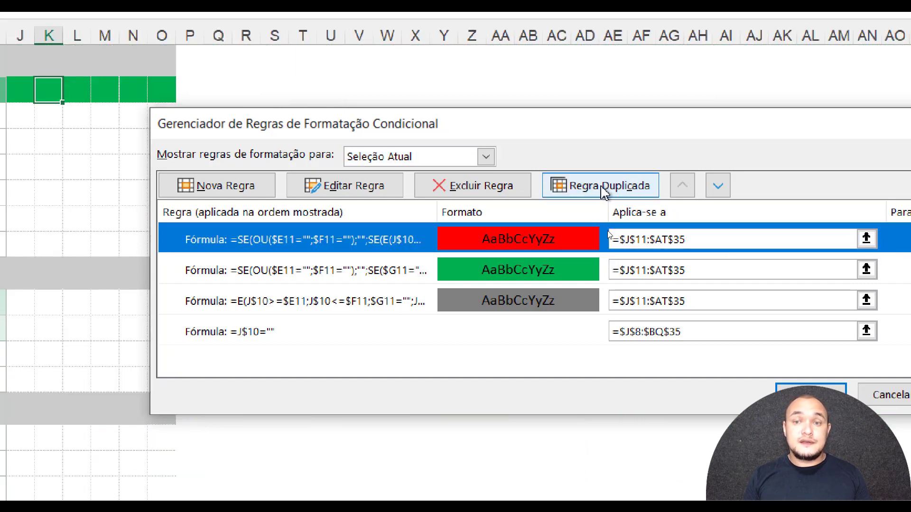
{"action": "left_click", "coordinate": [608, 189]}
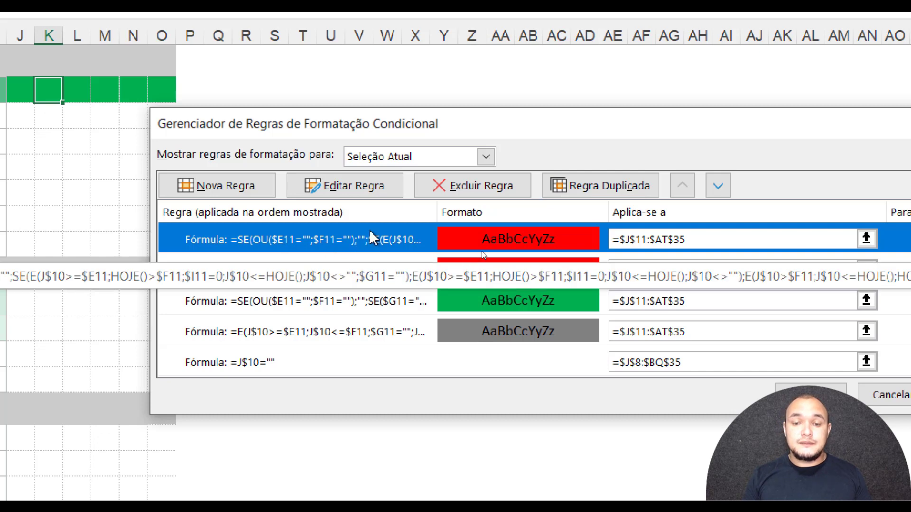
Edit the first of the two identical red rules and change its fill colour to the standard purple.
{"action": "left_click", "coordinate": [324, 193]}
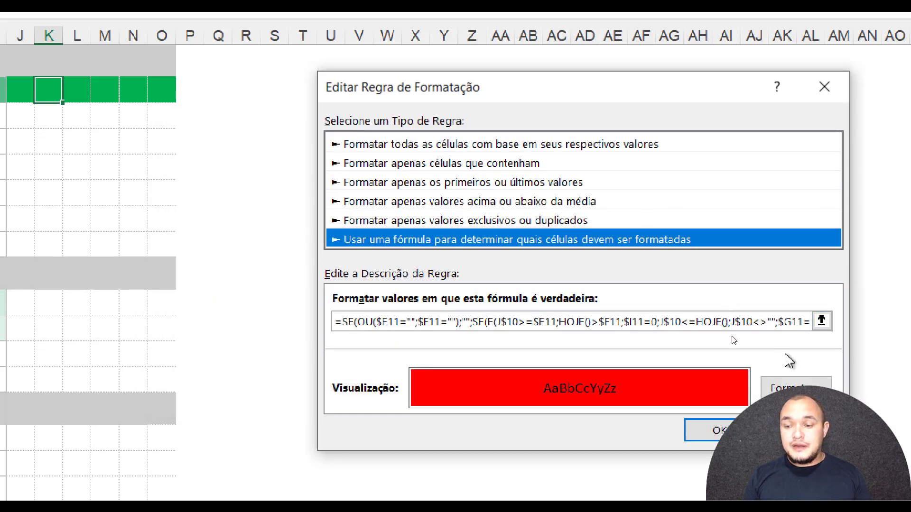
{"action": "left_click", "coordinate": [771, 386]}
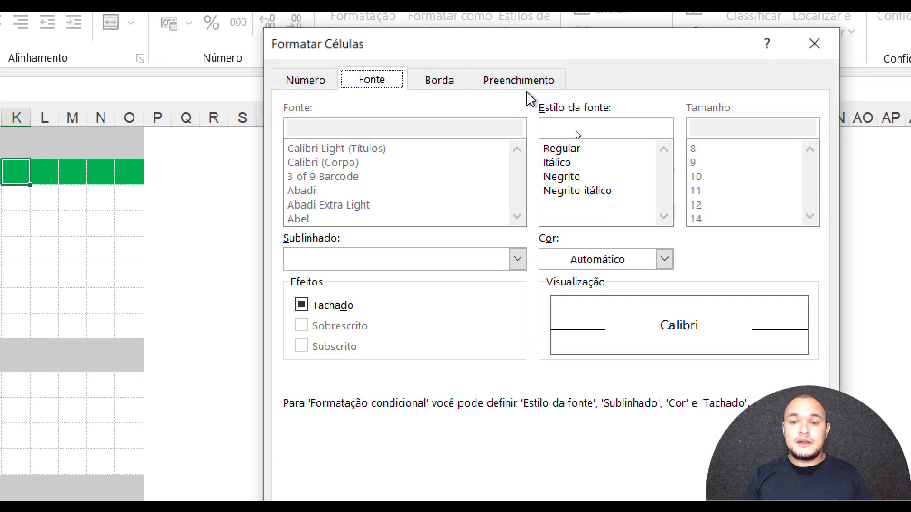
{"action": "left_click", "coordinate": [502, 85]}
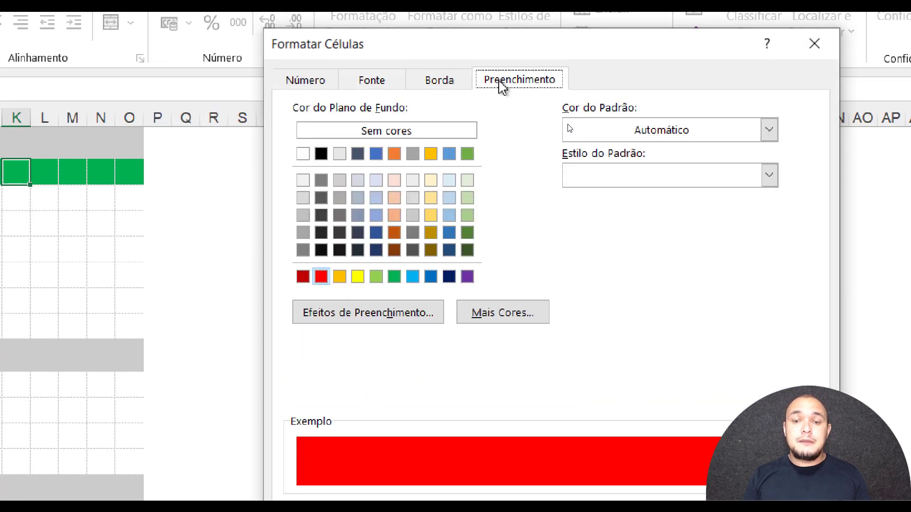
{"action": "left_click", "coordinate": [467, 277]}
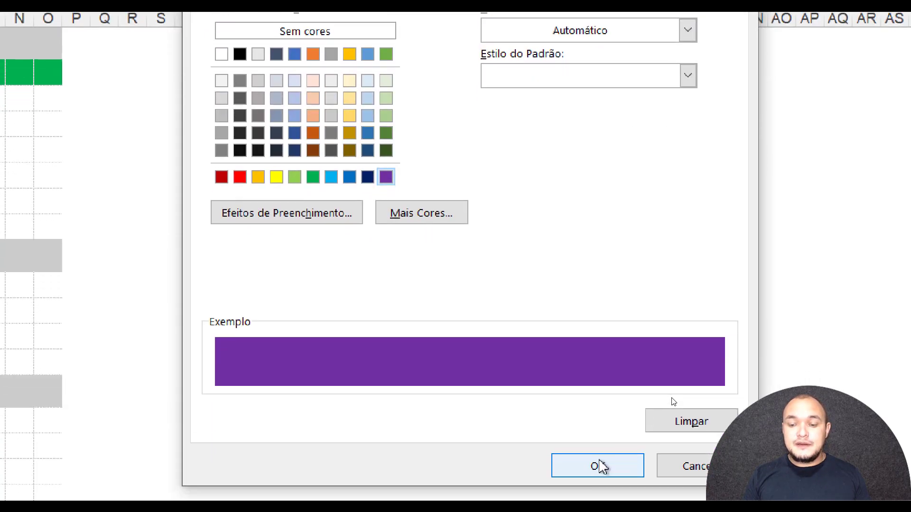
{"action": "left_click", "coordinate": [598, 466]}
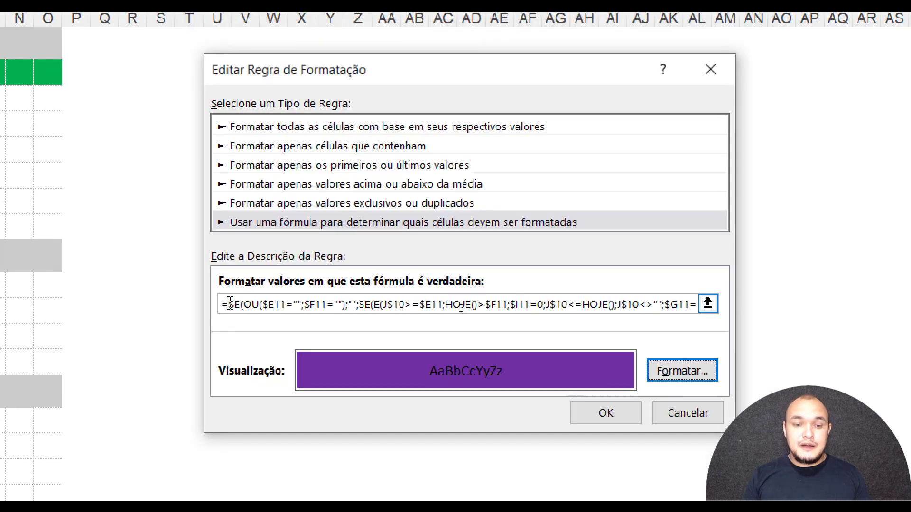
Clear the purple rule's whole formula and start a new one with =SE(.
{"action": "left_click_drag", "start_coordinate": [228, 304], "coordinate": [783, 305]}
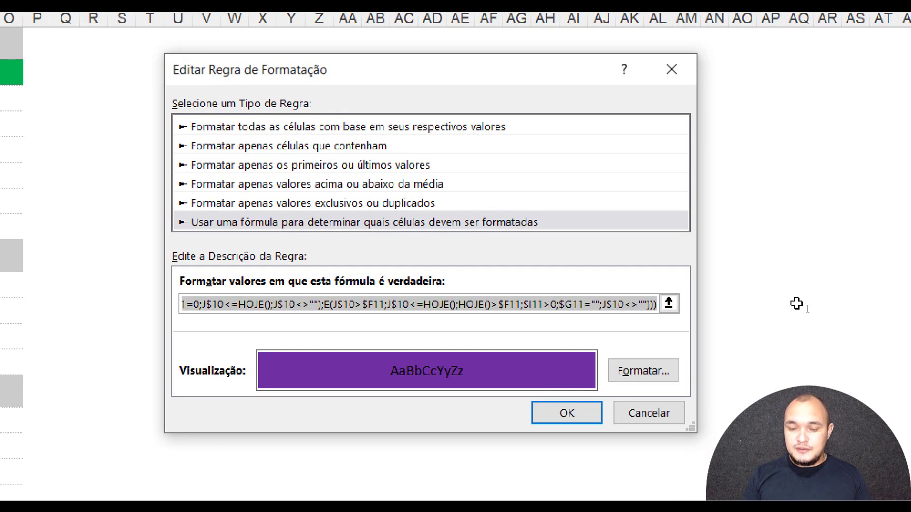
{"action": "key", "text": "BackSpace"}
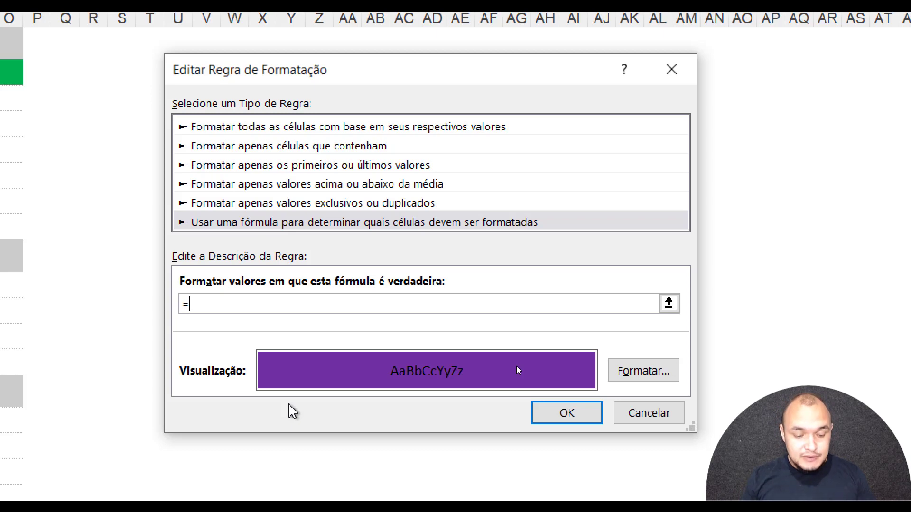
{"action": "type", "text": "SE"}
{"action": "type", "text": "("}
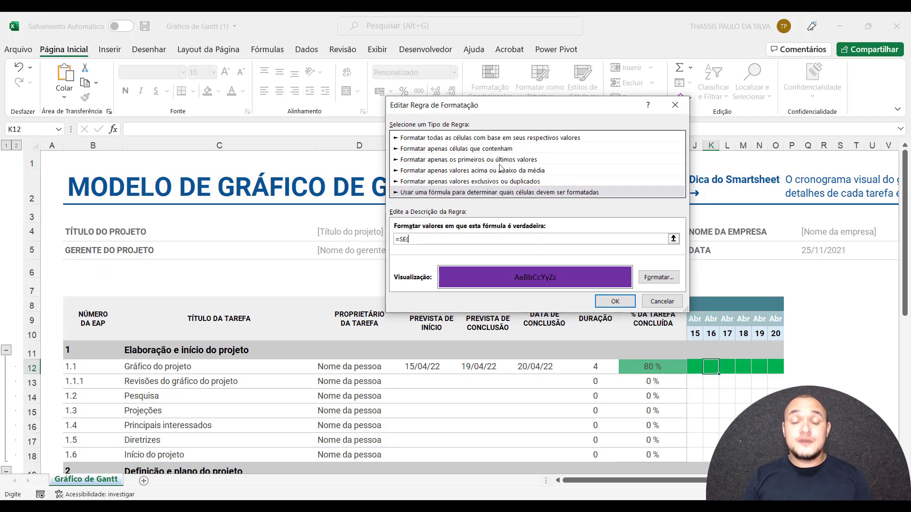
Add the test for an empty planned start date with a blank result to the rule formula: $E11="";"";.
{"action": "left_click_drag", "start_coordinate": [512, 107], "coordinate": [667, 75]}
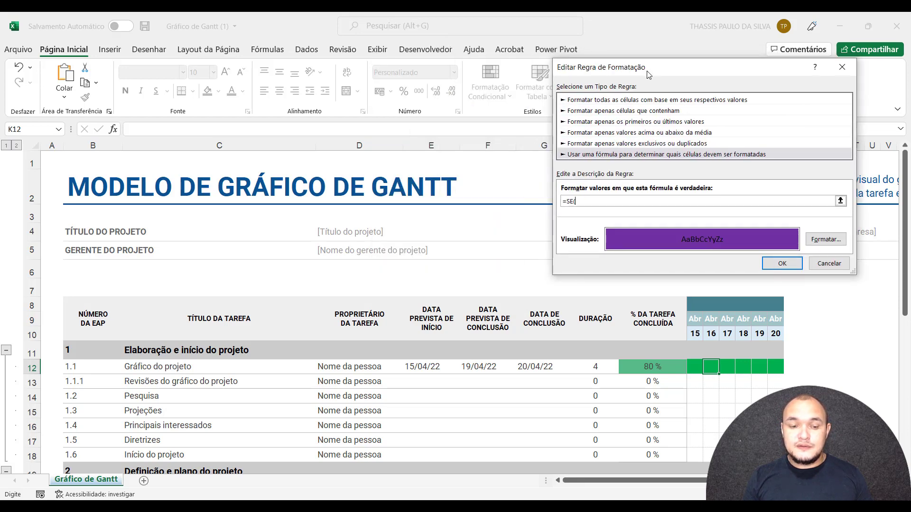
{"action": "left_click", "coordinate": [420, 352]}
{"action": "left_click", "coordinate": [420, 349]}
{"action": "key", "text": "F4"}
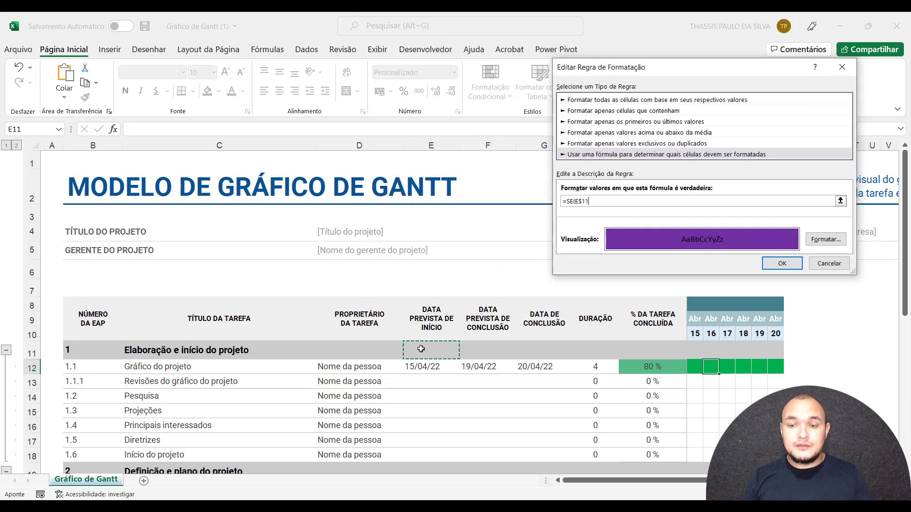
{"action": "key", "text": "F4"}
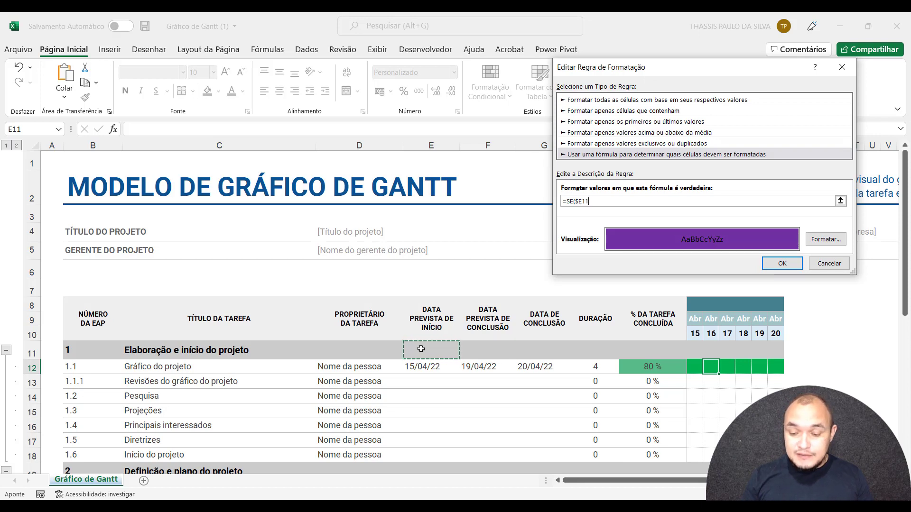
{"action": "type", "text": "=\"\""}
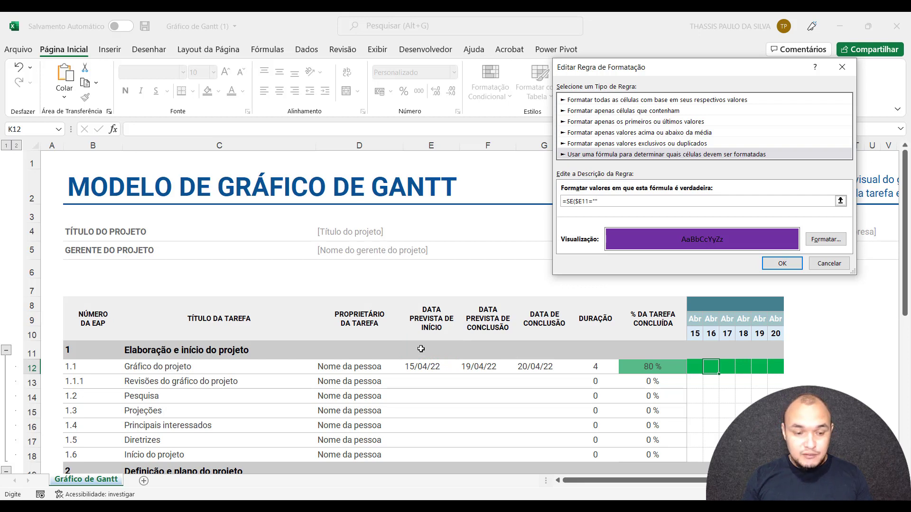
{"action": "type", "text": ";\"\""}
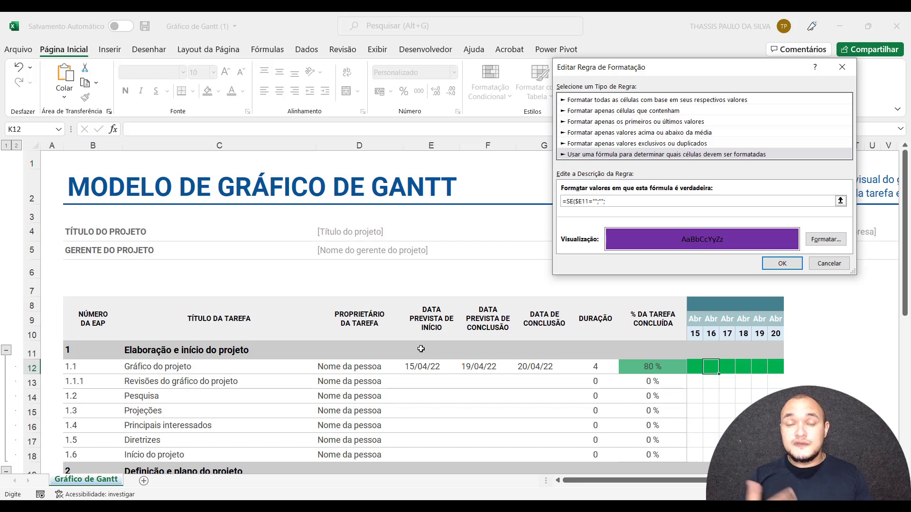
{"action": "type", "text": ";"}
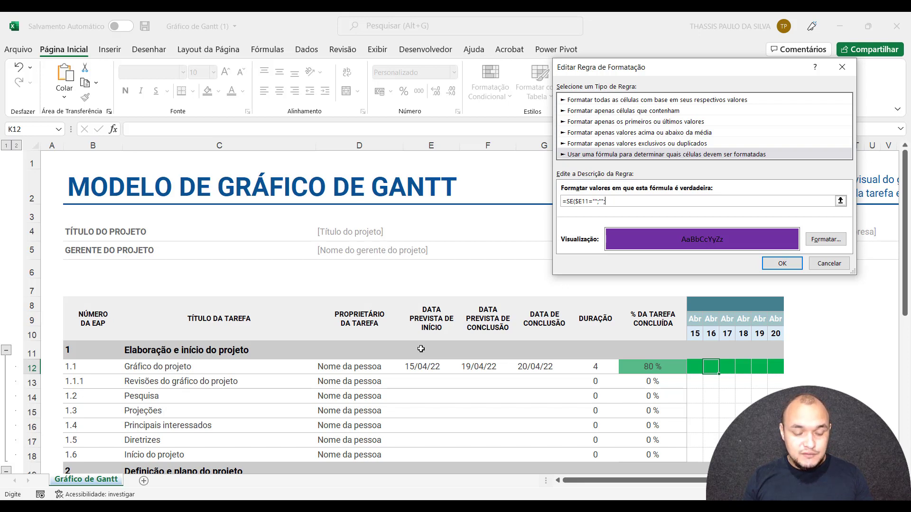
{"action": "type", "text": "SE("}
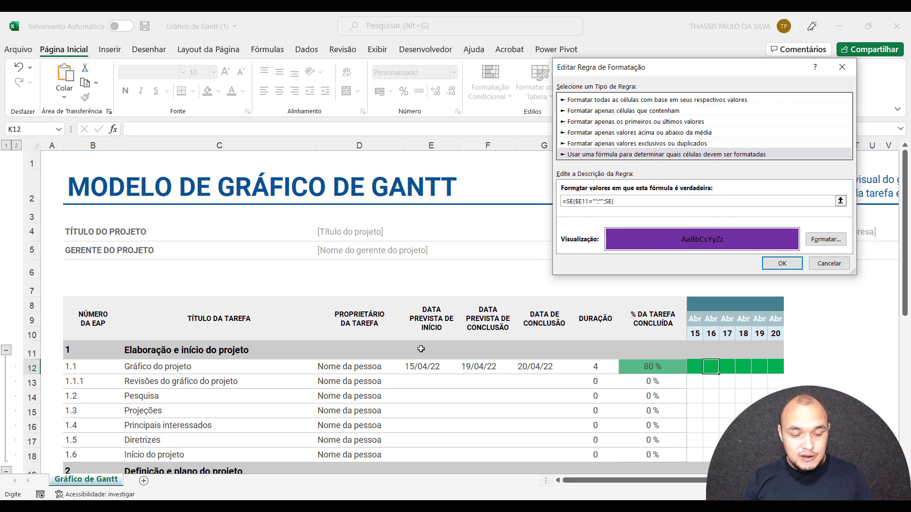
Nest a second test in the formula with SE(E( and make $G11<>"" its first condition, using the actual completion date.
{"action": "type", "text": "e"}
{"action": "key", "text": "BackSpace"}
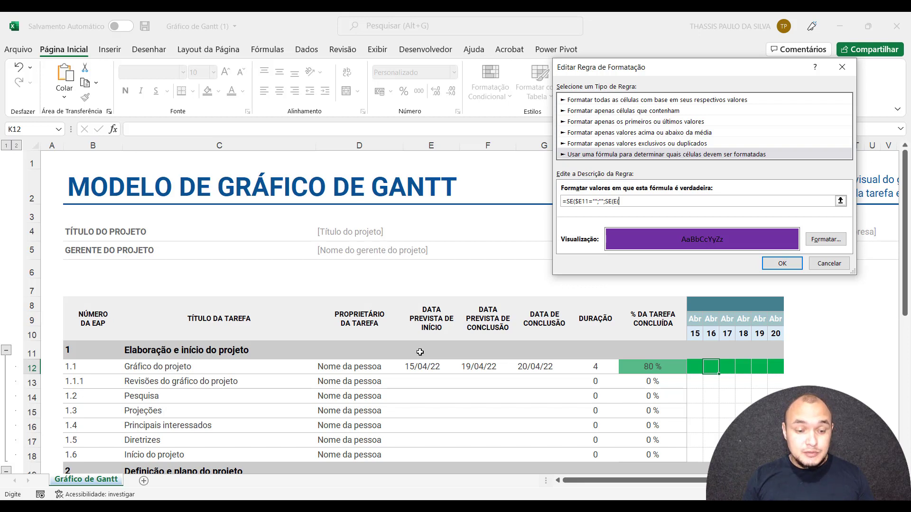
{"action": "left_click", "coordinate": [548, 352]}
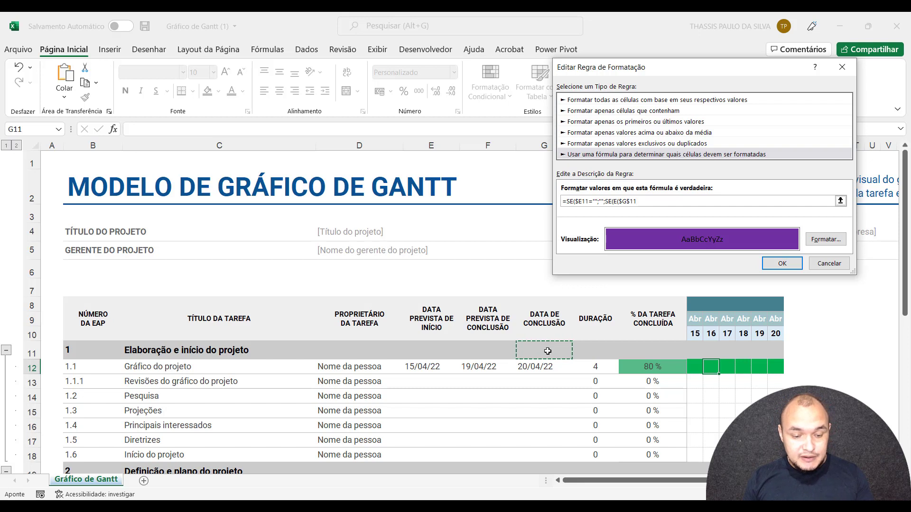
{"action": "key", "text": "F4"}
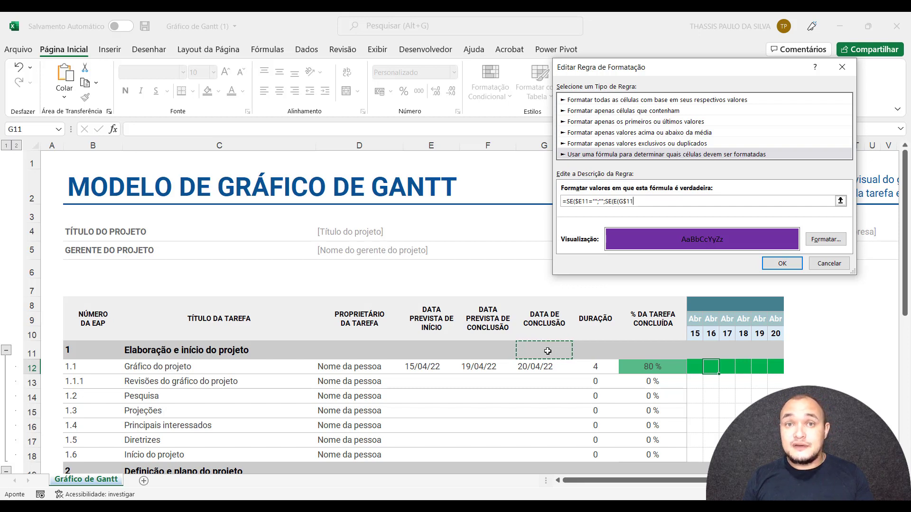
{"action": "key", "text": "F4"}
{"action": "type", "text": "<"}
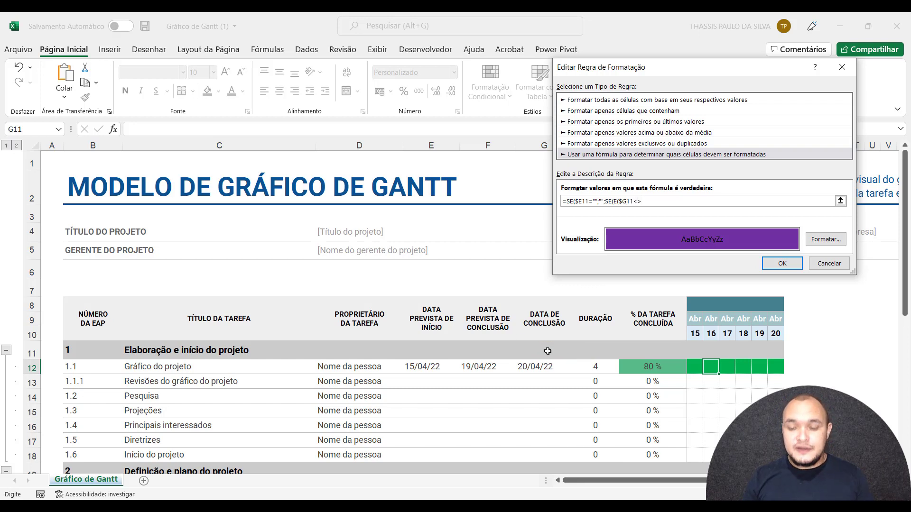
{"action": "type", "text": ">\"\""}
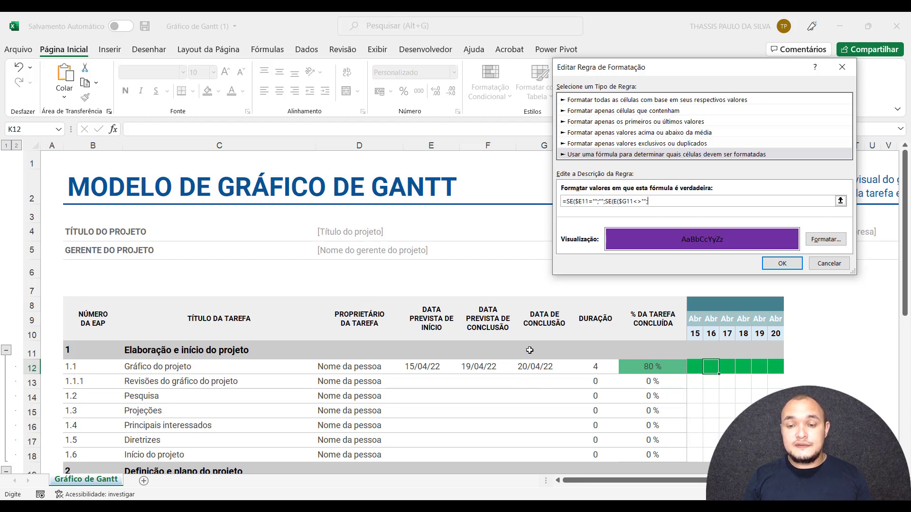
Add the condition $G11>$F11, comparing the actual completion date with the planned completion date, to the E function.
{"action": "type", "text": ";"}
{"action": "left_click", "coordinate": [529, 350]}
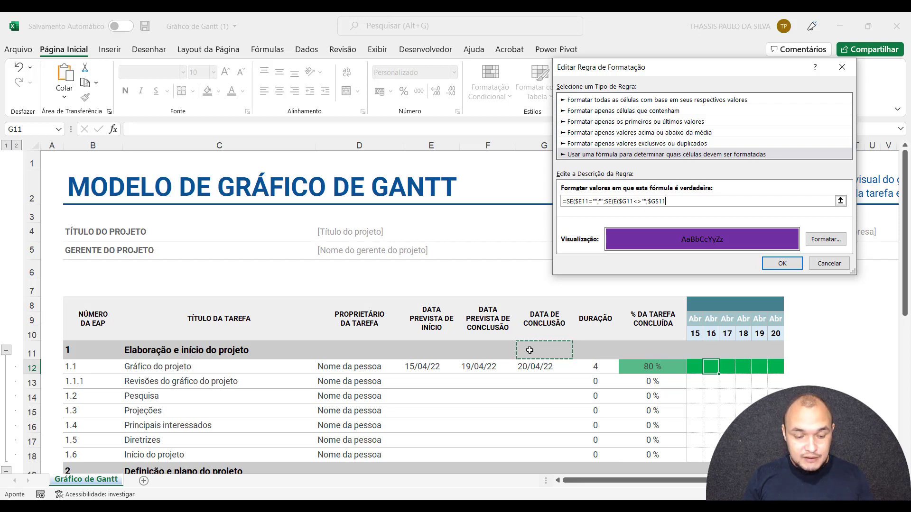
{"action": "key", "text": "F4"}
{"action": "key", "text": "F4"}
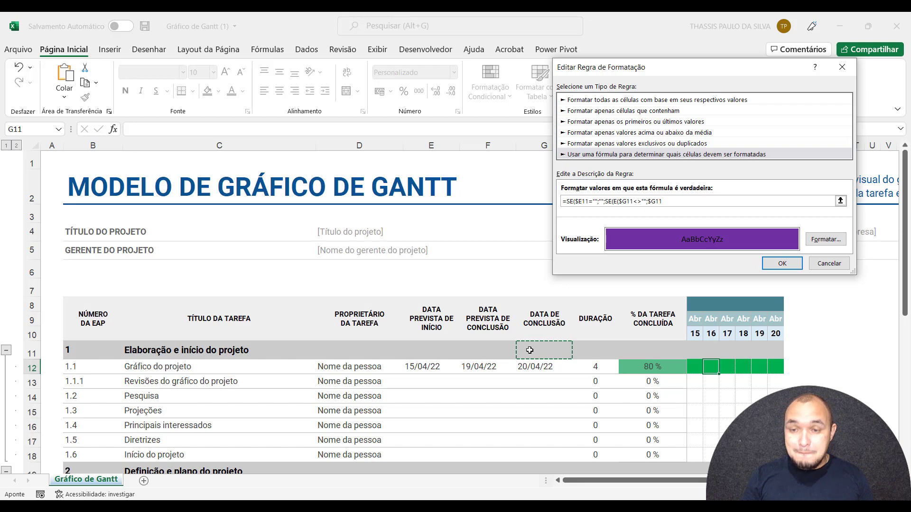
{"action": "type", "text": ">"}
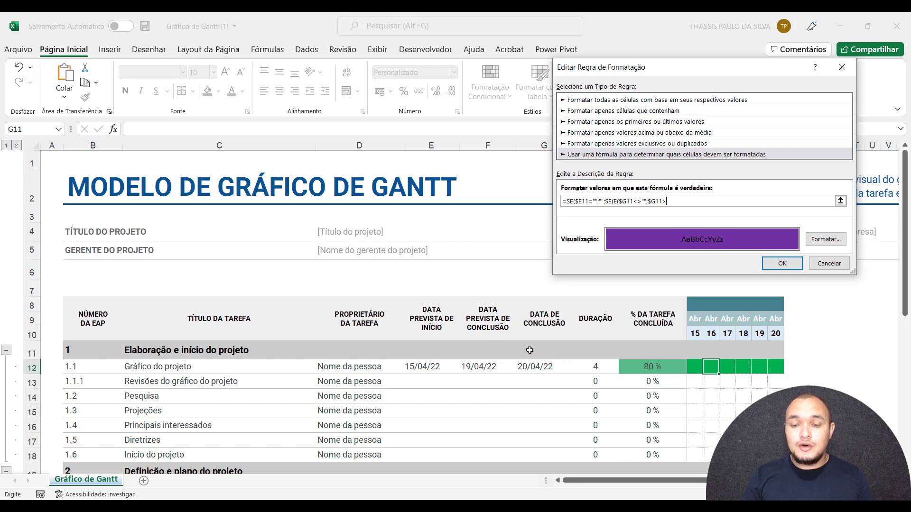
{"action": "left_click", "coordinate": [480, 349]}
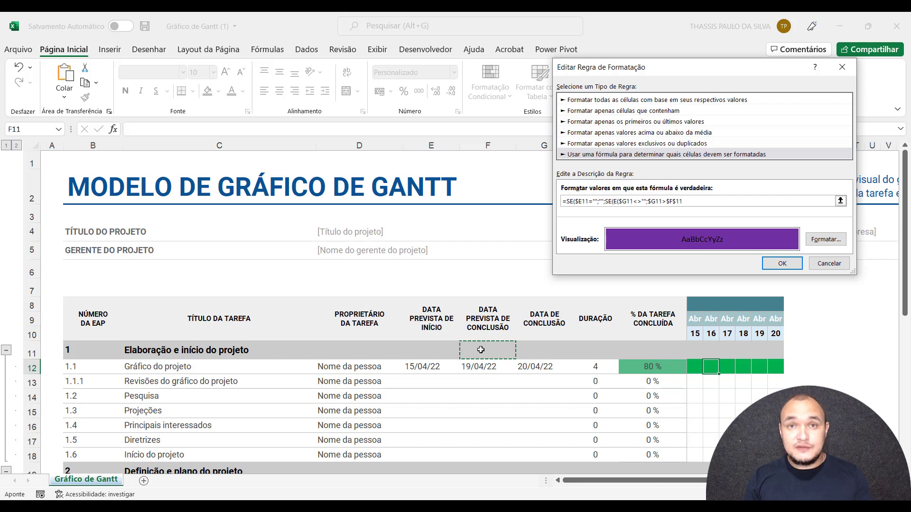
{"action": "key", "text": "F4"}
{"action": "key", "text": "F4"}
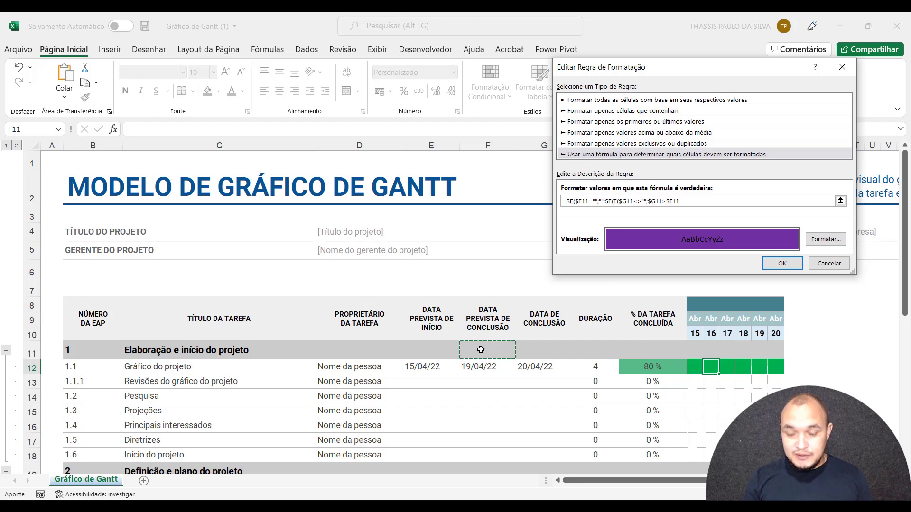
Add the condition J$10>$F$11, comparing the timeline day with the planned completion date, to the E function.
{"action": "type", "text": ";"}
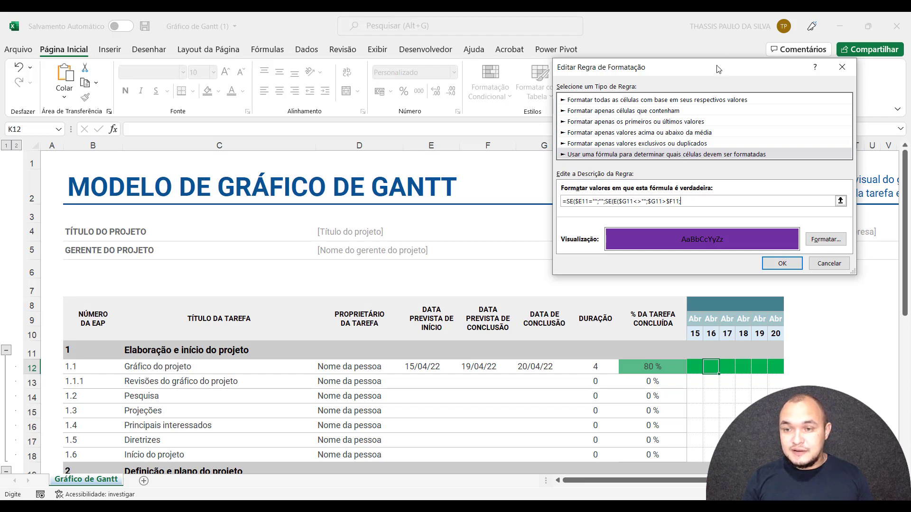
{"action": "left_click_drag", "start_coordinate": [719, 70], "coordinate": [442, 63]}
{"action": "left_click", "coordinate": [694, 333]}
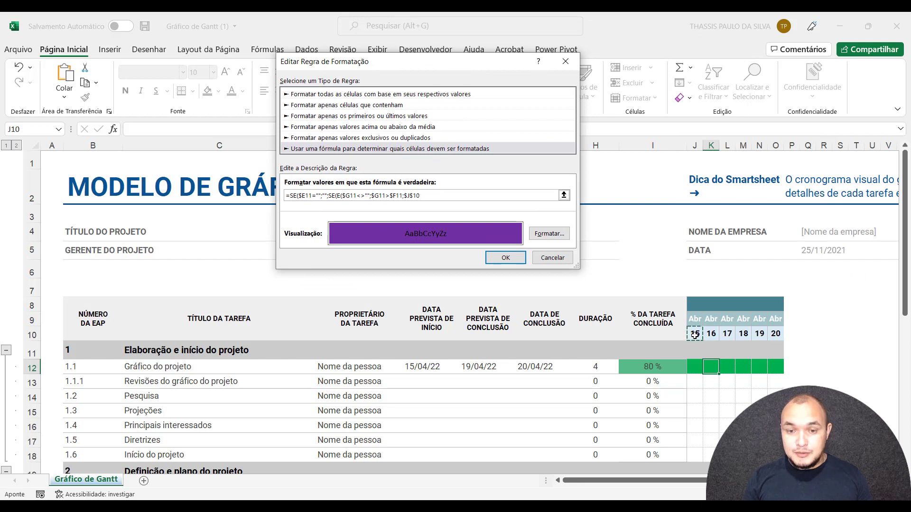
{"action": "key", "text": "F4"}
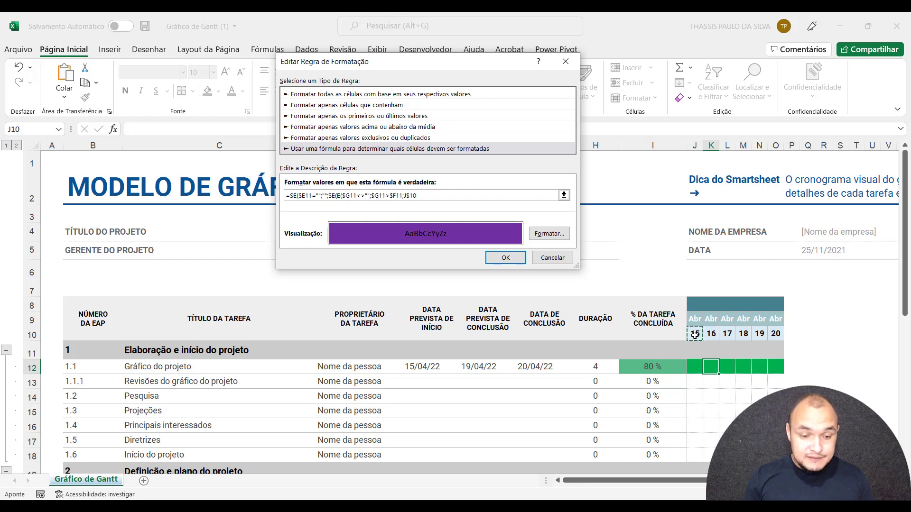
{"action": "type", "text": ">"}
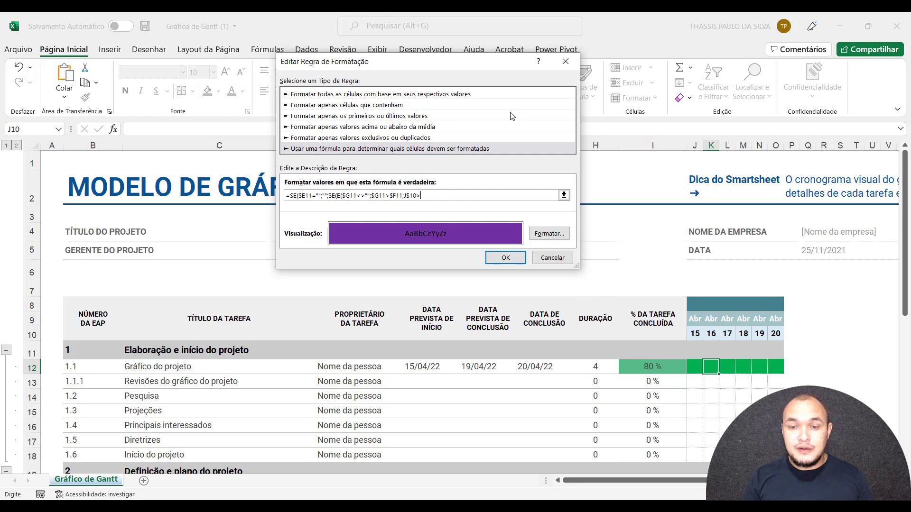
{"action": "left_click_drag", "start_coordinate": [464, 70], "coordinate": [302, 82]}
{"action": "left_click", "coordinate": [488, 350]}
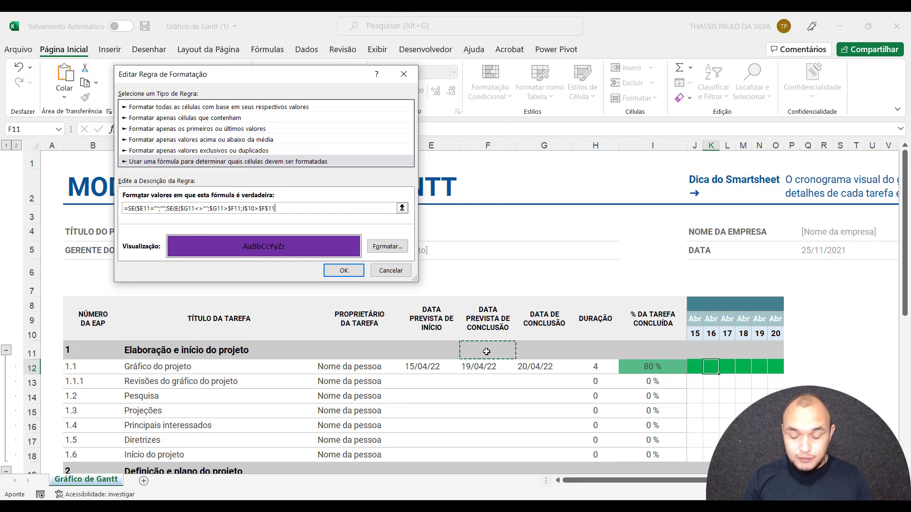
Change the planned completion reference in the third E condition to $F11 and begin a fourth condition with J$10<.
{"action": "type", "text": ";"}
{"action": "left_click", "coordinate": [694, 334]}
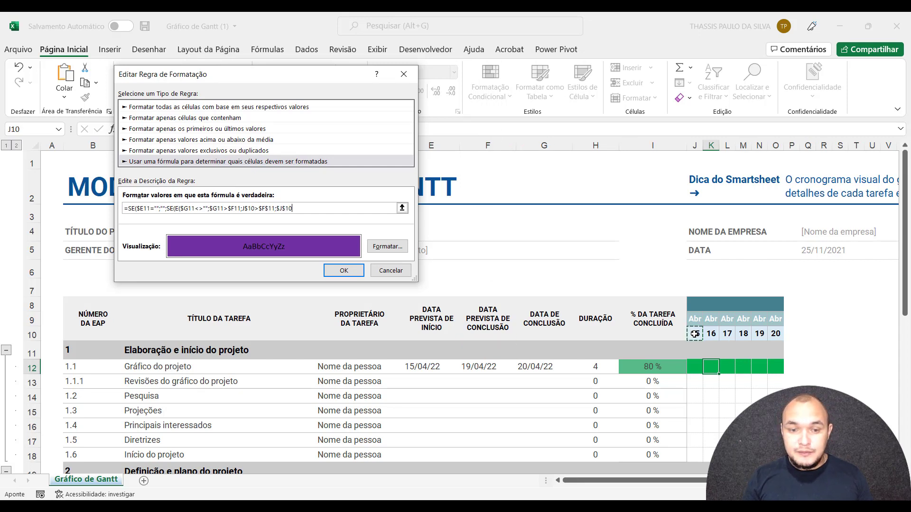
{"action": "left_click", "coordinate": [270, 209]}
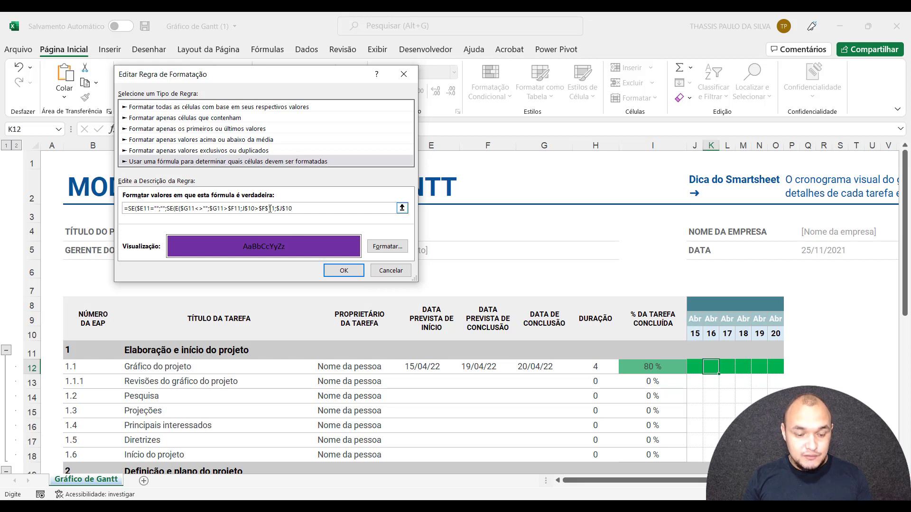
{"action": "key", "text": "F4"}
{"action": "key", "text": "F4"}
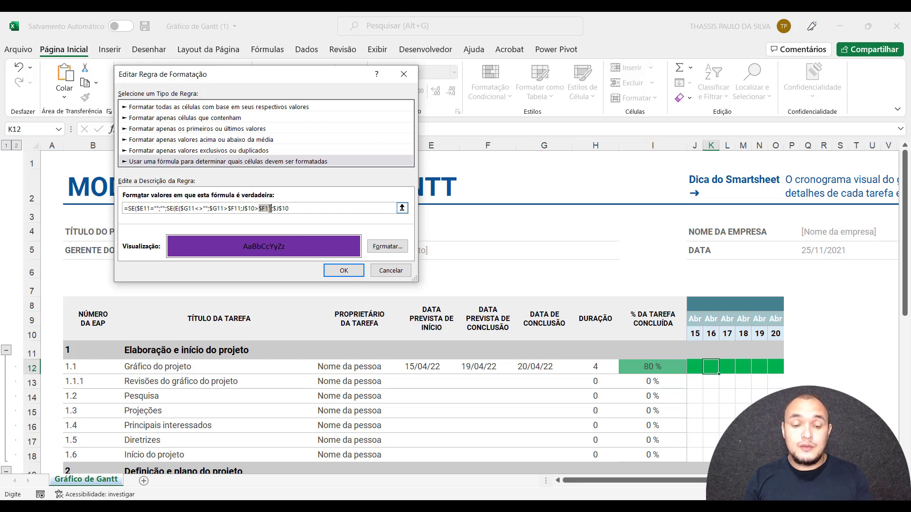
{"action": "left_click", "coordinate": [293, 208]}
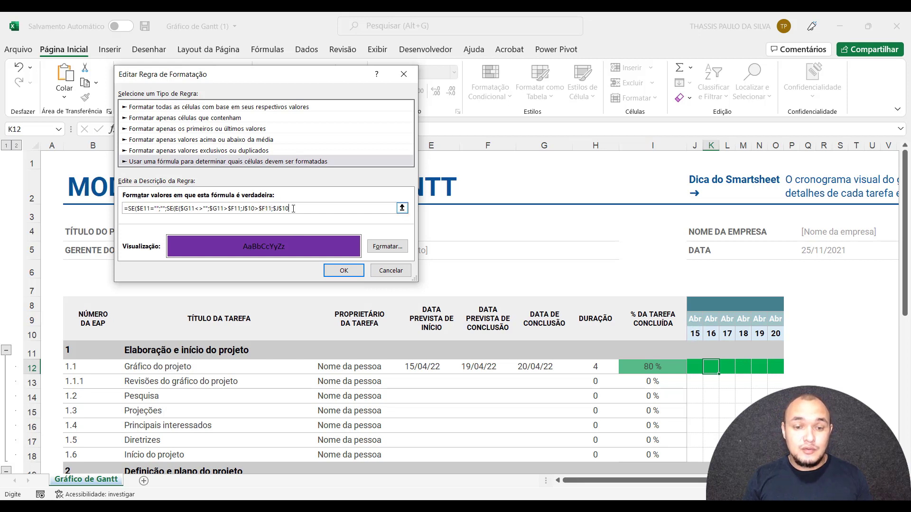
{"action": "key", "text": "F4"}
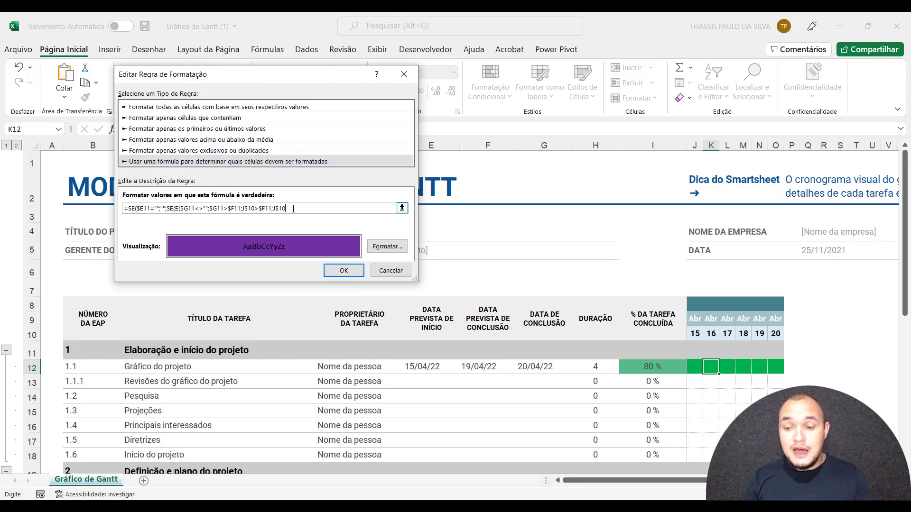
{"action": "type", "text": "<"}
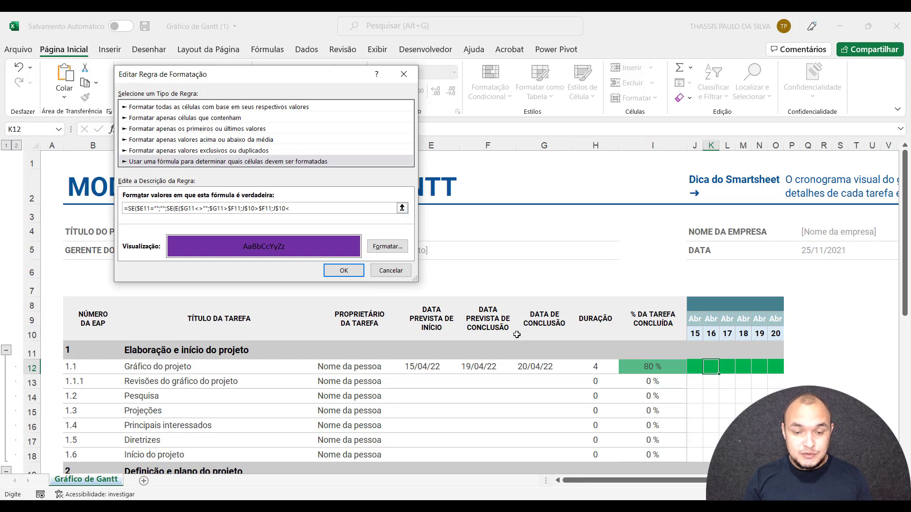
{"action": "left_click", "coordinate": [534, 348]}
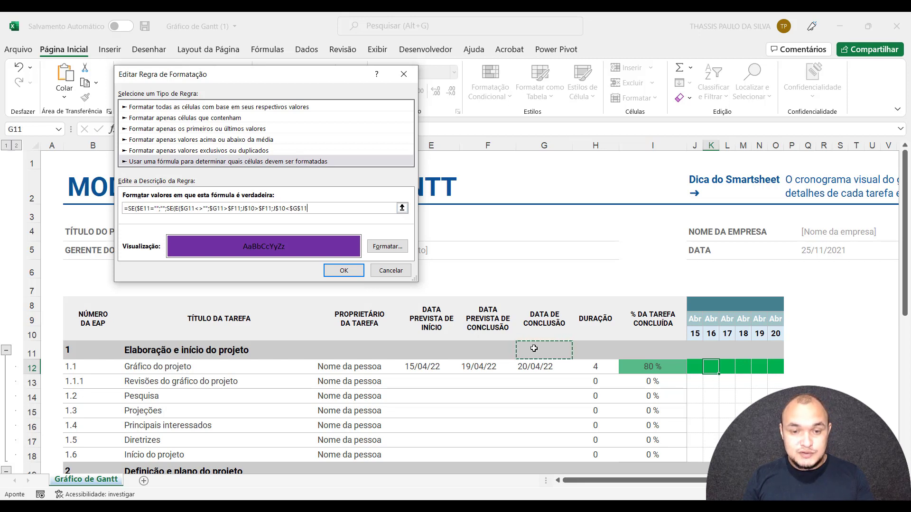
{"action": "key", "text": "F4"}
{"action": "key", "text": "F4"}
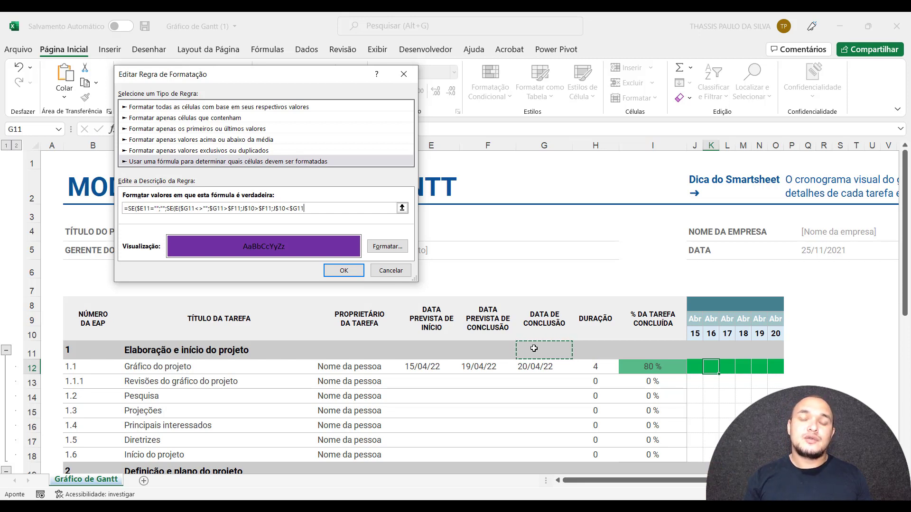
{"action": "key", "text": "BackSpace"}
{"action": "key", "text": "BackSpace"}
{"action": "key", "text": "BackSpace"}
{"action": "key", "text": "BackSpace"}
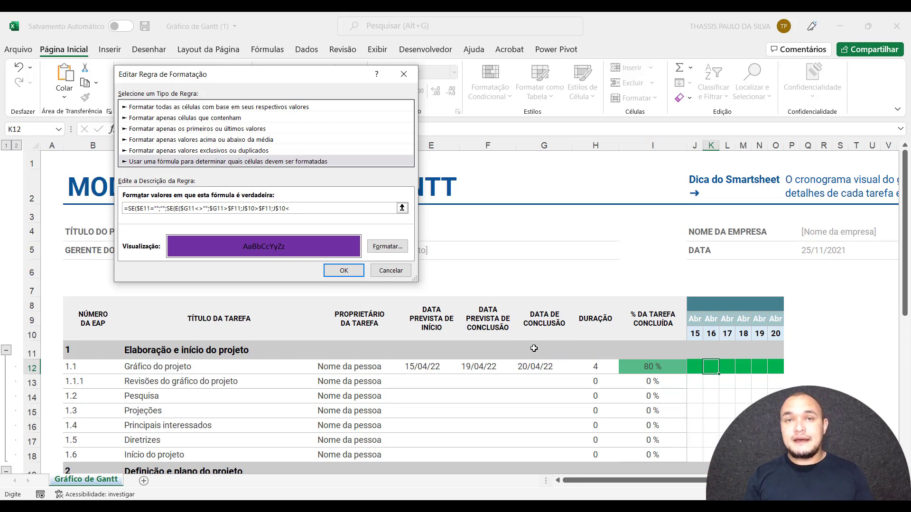
Complete the fourth condition as J$10<=$G11, comparing the timeline day with the actual completion date, and close the E function.
{"action": "type", "text": "="}
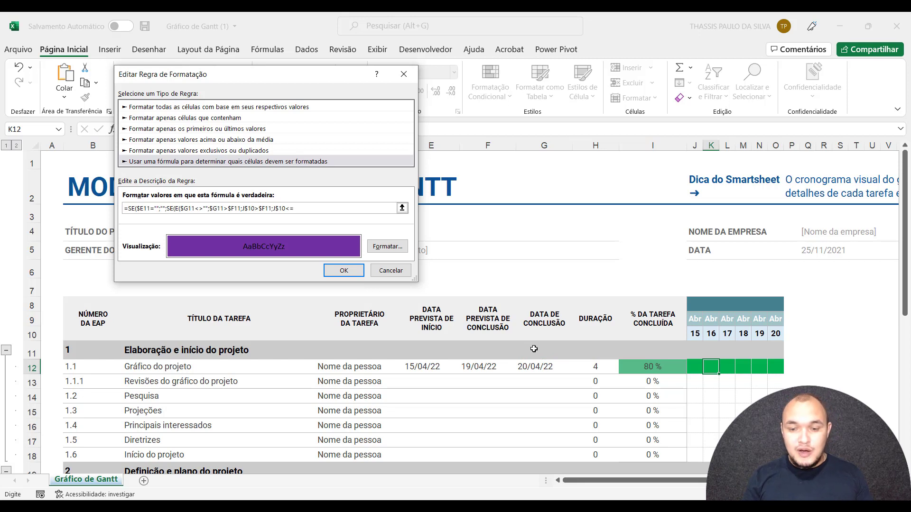
{"action": "left_click", "coordinate": [531, 349]}
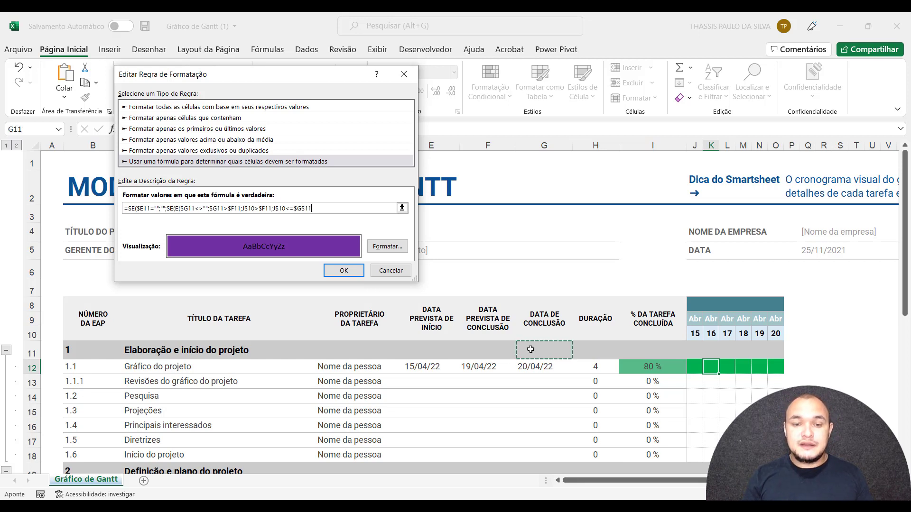
{"action": "key", "text": "F4"}
{"action": "key", "text": "F4"}
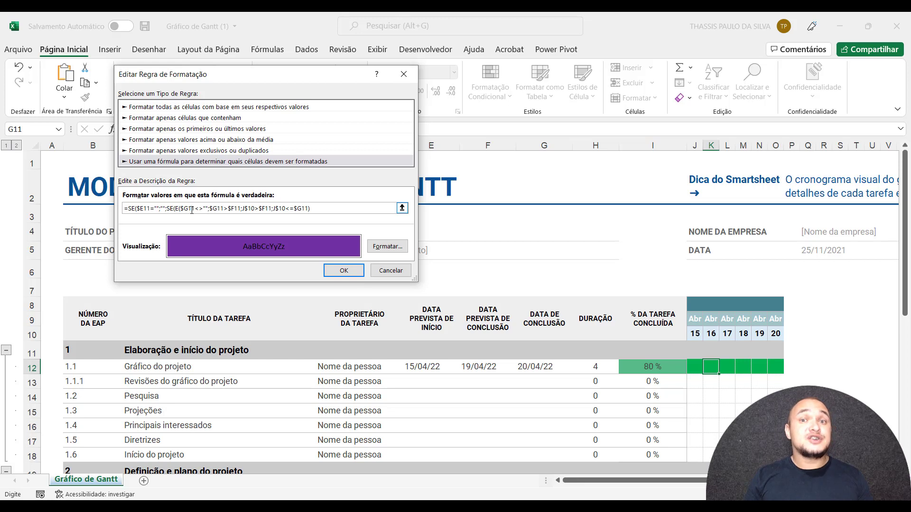
{"action": "left_click", "coordinate": [219, 210]}
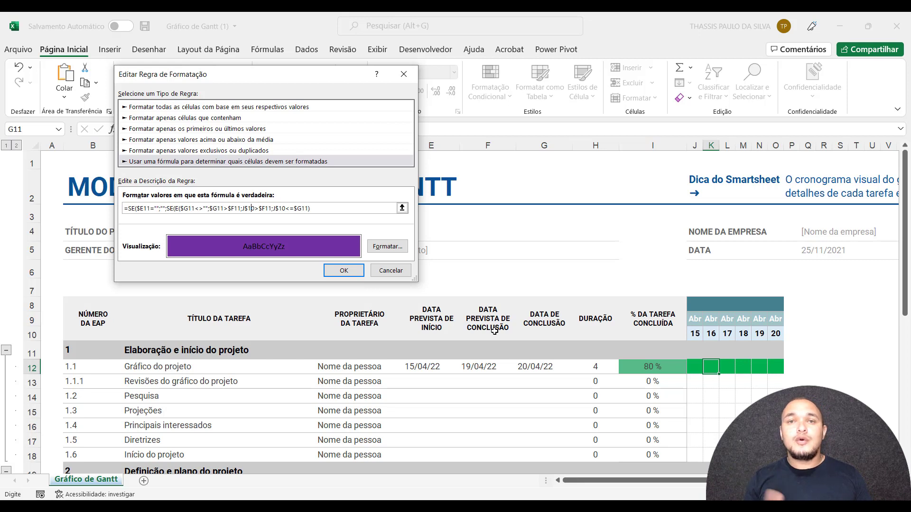
{"action": "left_click", "coordinate": [279, 210]}
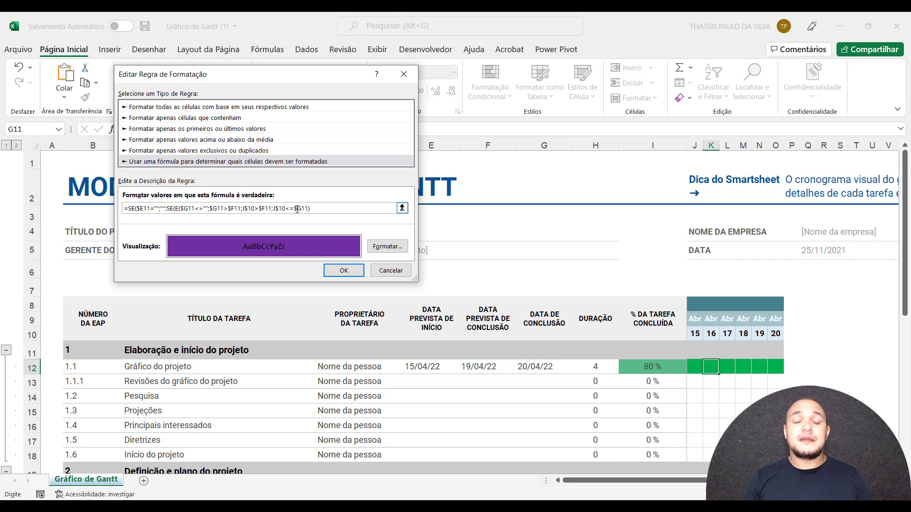
Repeat E($G11<>"";$G11>$F11;J$10>$F11;J$10<=$G11) as the nested SE's true result, add "" as its false result, and close the formula.
{"action": "left_click", "coordinate": [322, 209]}
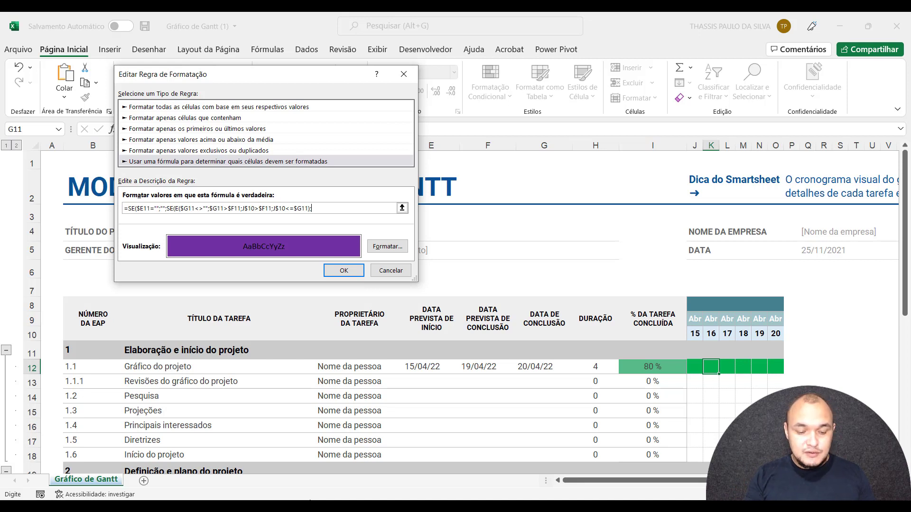
{"action": "type", "text": "E("}
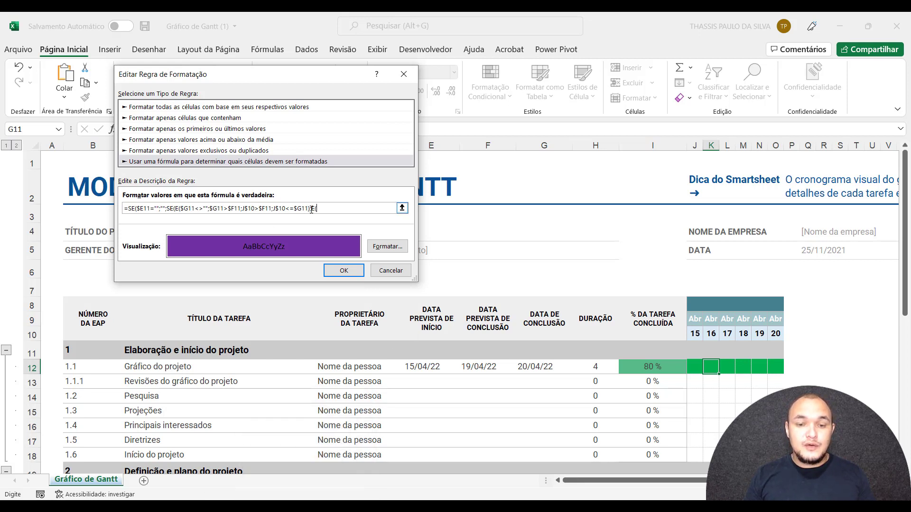
{"action": "left_click_drag", "start_coordinate": [309, 208], "coordinate": [182, 209]}
{"action": "left_click", "coordinate": [325, 208]}
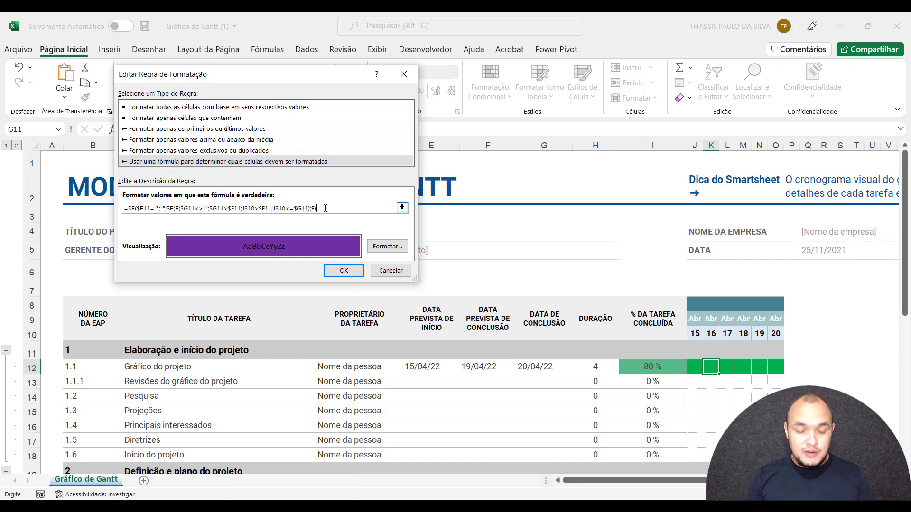
{"action": "key", "text": "ctrl+v"}
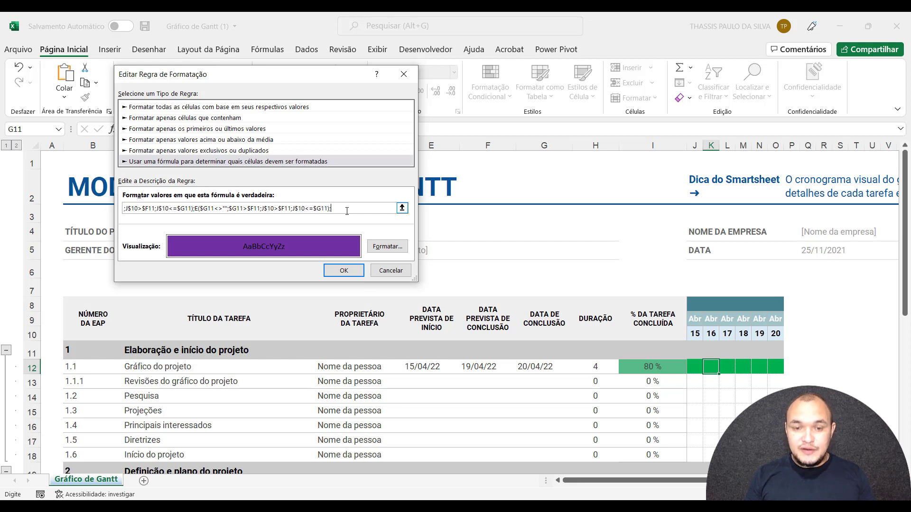
{"action": "type", "text": "\"\""}
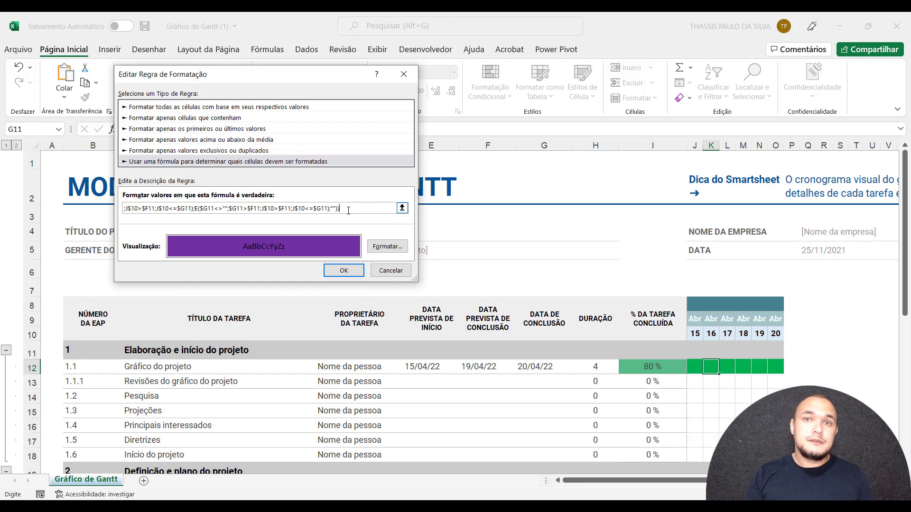
Save the purple formatting rule, apply it to the Gantt chart, and close the rules manager.
{"action": "left_click", "coordinate": [346, 270]}
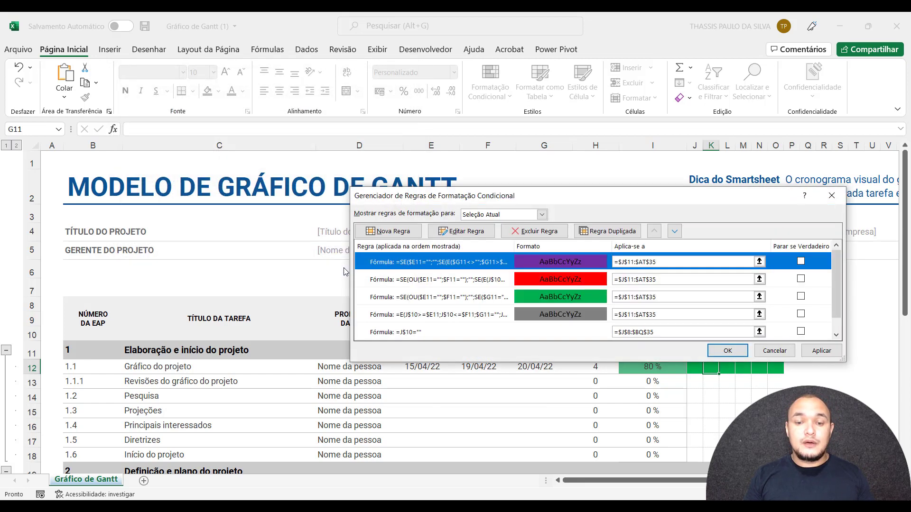
{"action": "left_click", "coordinate": [814, 351]}
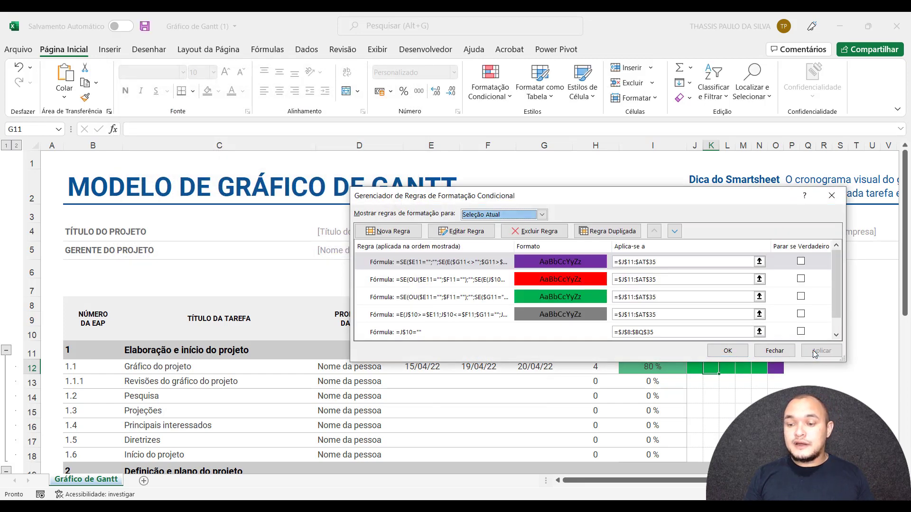
{"action": "left_click", "coordinate": [734, 350]}
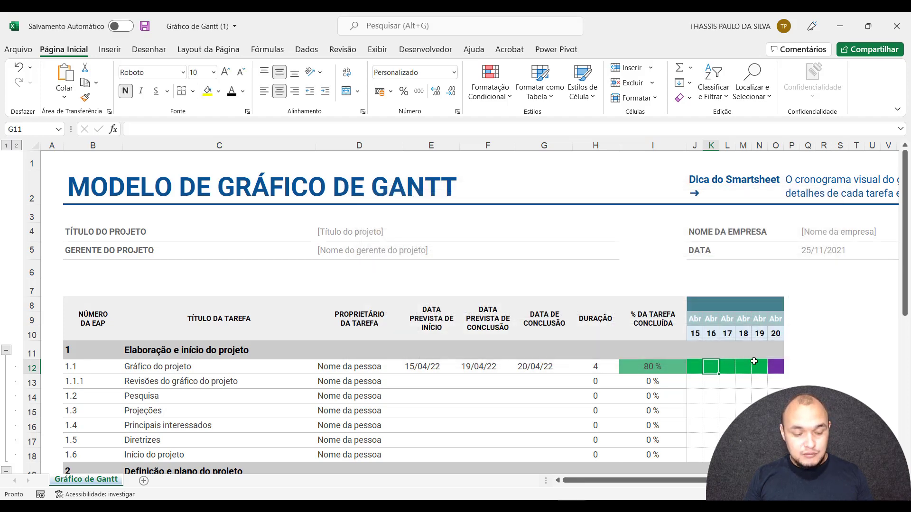
Set the planned completion date of task 1.1 to 18/04/2022 and check its purple delay days in the timeline.
{"action": "left_click", "coordinate": [773, 362]}
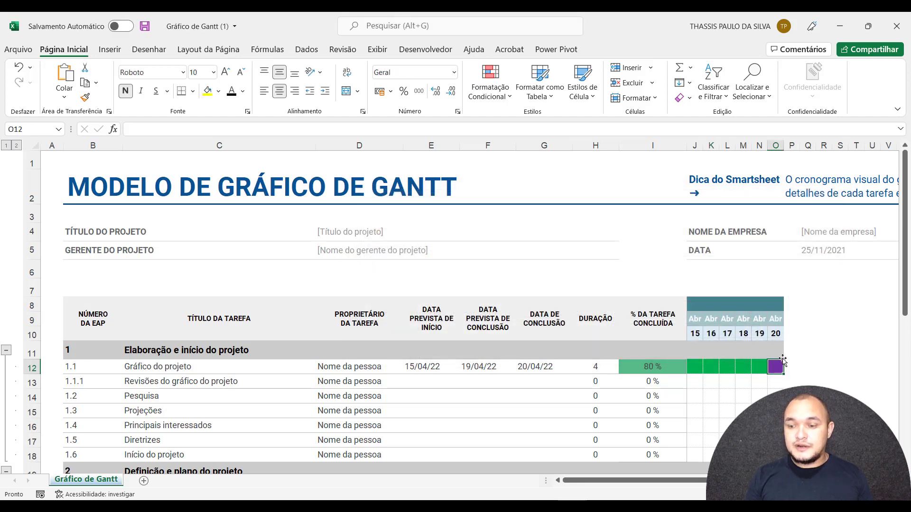
{"action": "left_click", "coordinate": [530, 364]}
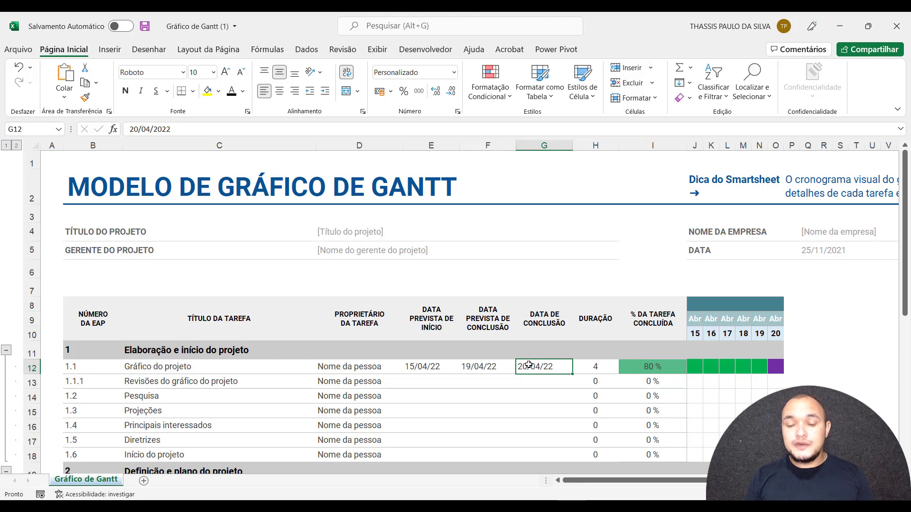
{"action": "double_click", "coordinate": [471, 366]}
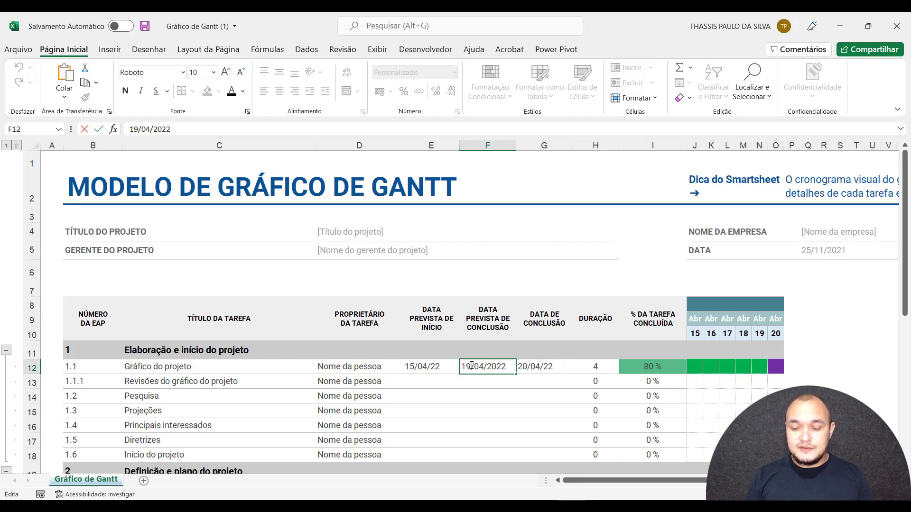
{"action": "key", "text": "BackSpace"}
{"action": "type", "text": "8"}
{"action": "key", "text": "Return"}
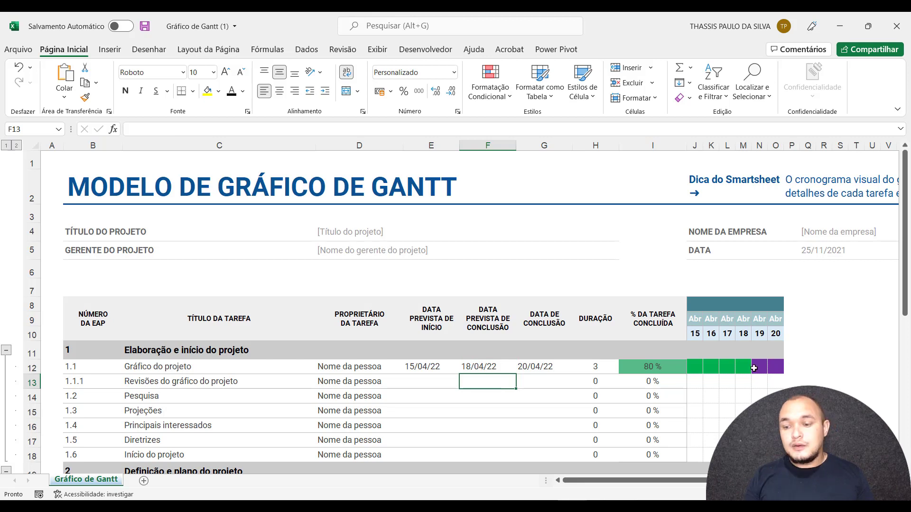
{"action": "left_click_drag", "start_coordinate": [759, 367], "coordinate": [774, 369]}
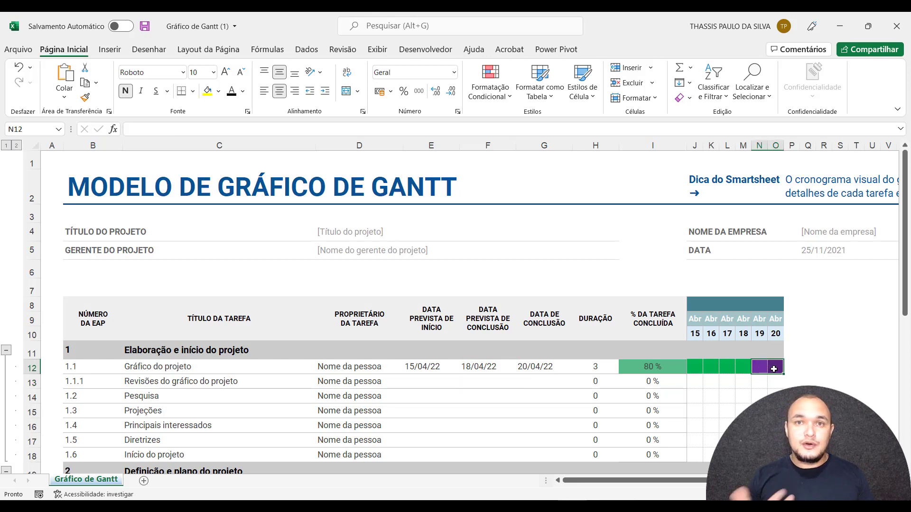
{"action": "left_click", "coordinate": [766, 370]}
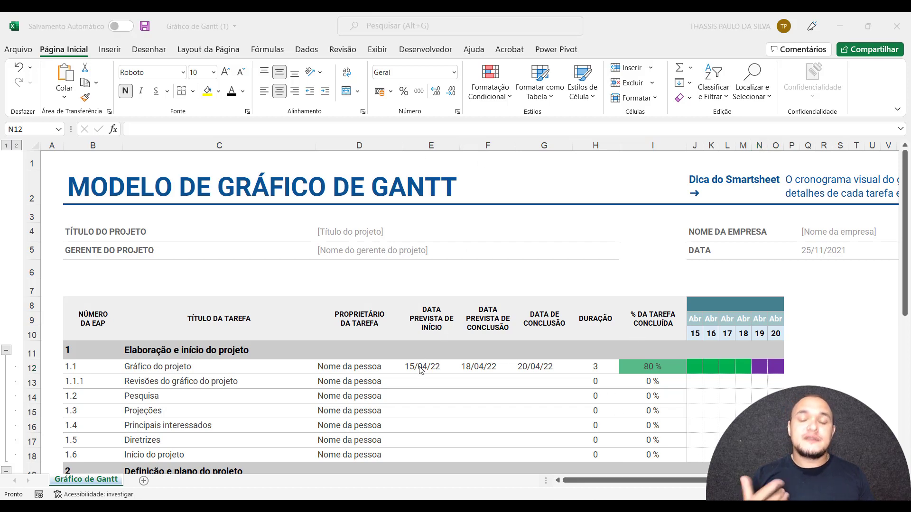
Copy the planned start and completion dates of task 1.1 to task 1.1.1, Revisões do gráfico do projeto.
{"action": "left_click", "coordinate": [421, 379]}
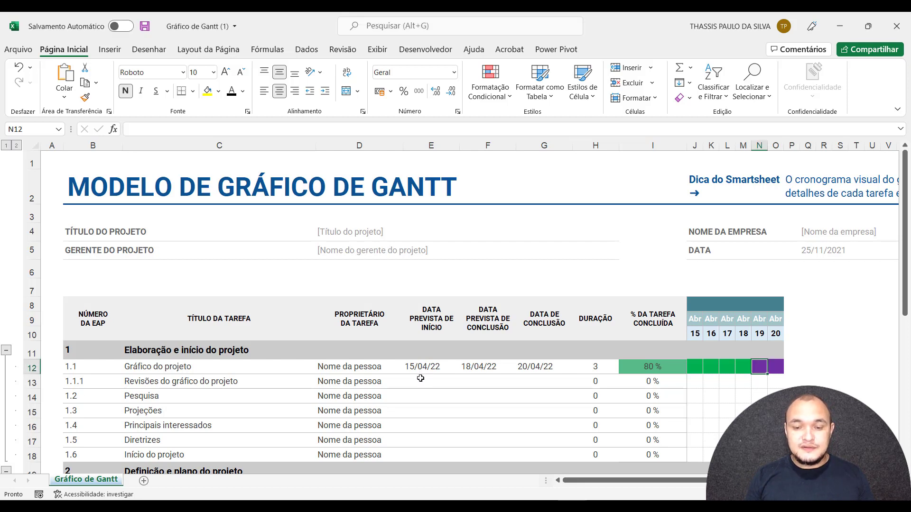
{"action": "left_click_drag", "start_coordinate": [422, 377], "coordinate": [460, 378]}
{"action": "type", "text": "15/04/22\t18/04/22"}
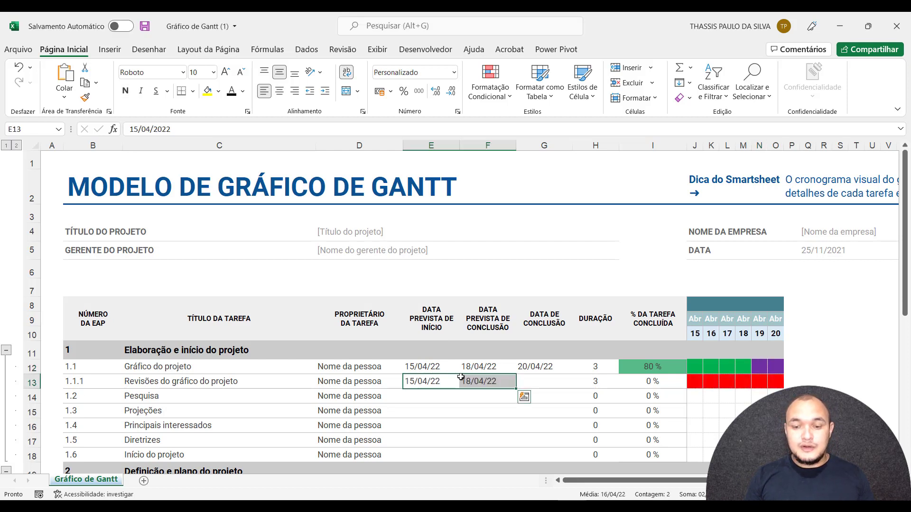
Set the completion percentage of task 1.1.1 to 100 % and check its timeline days 19 and 20 against its actual completion date cell.
{"action": "left_click", "coordinate": [635, 381]}
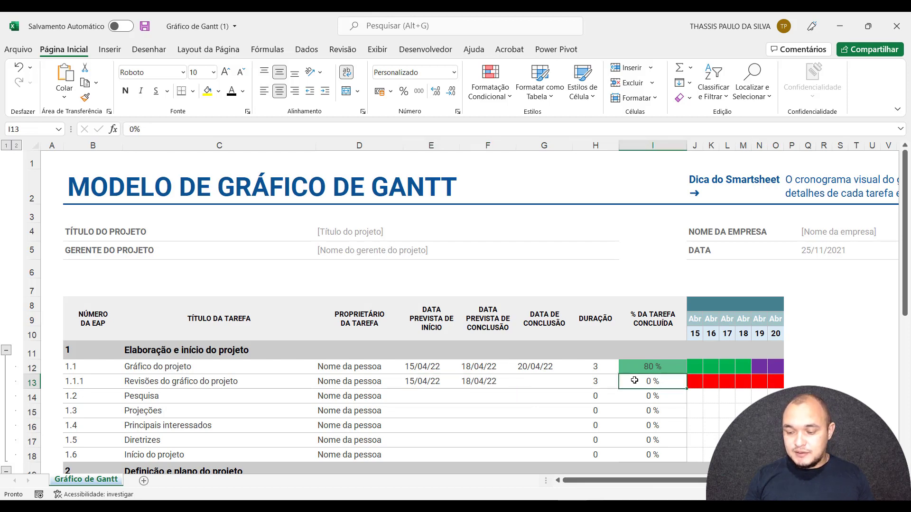
{"action": "type", "text": "100"}
{"action": "key", "text": "Return"}
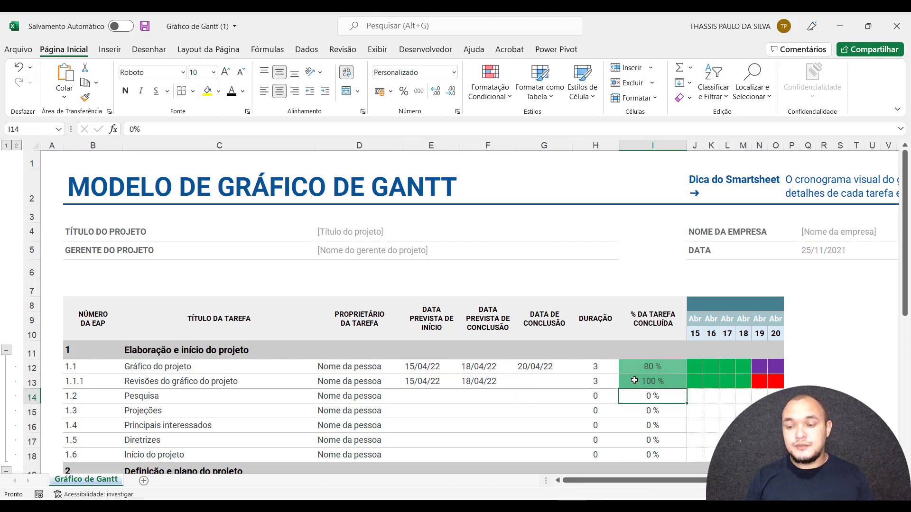
{"action": "left_click", "coordinate": [672, 383]}
{"action": "left_click", "coordinate": [758, 382]}
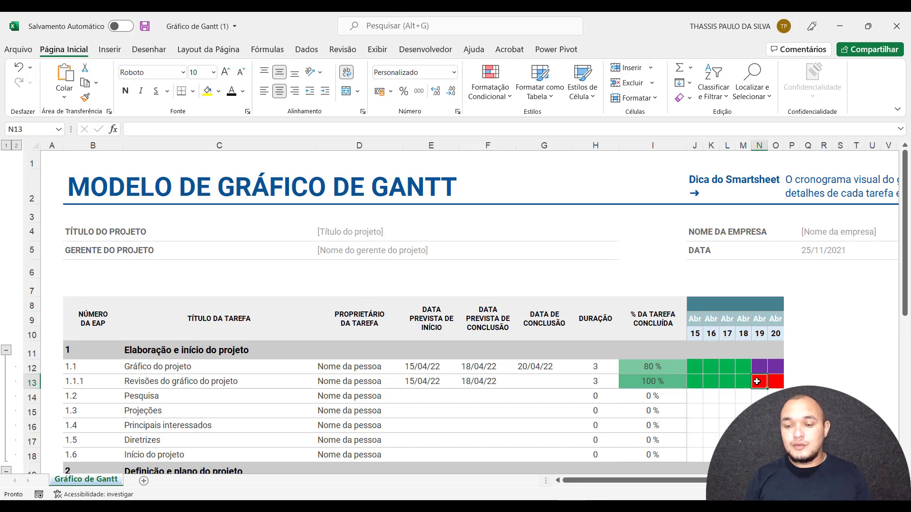
{"action": "left_click", "coordinate": [778, 382]}
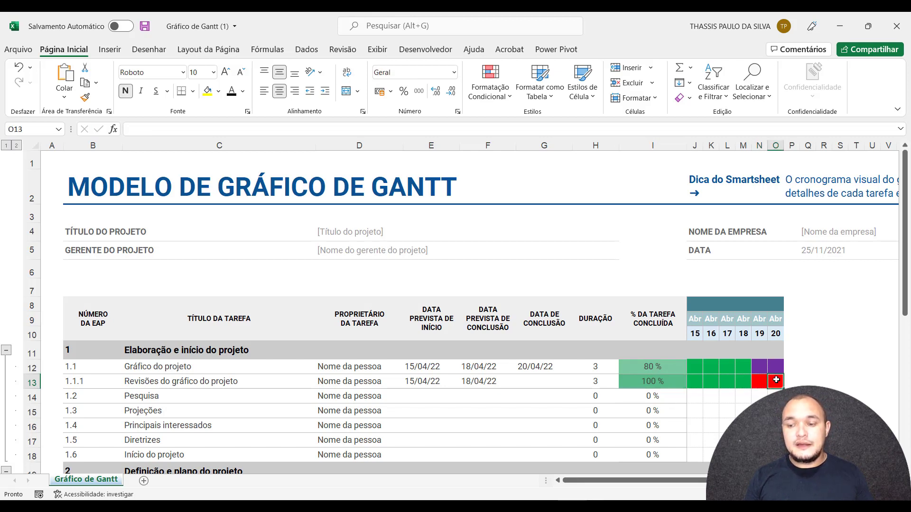
{"action": "left_click", "coordinate": [538, 381]}
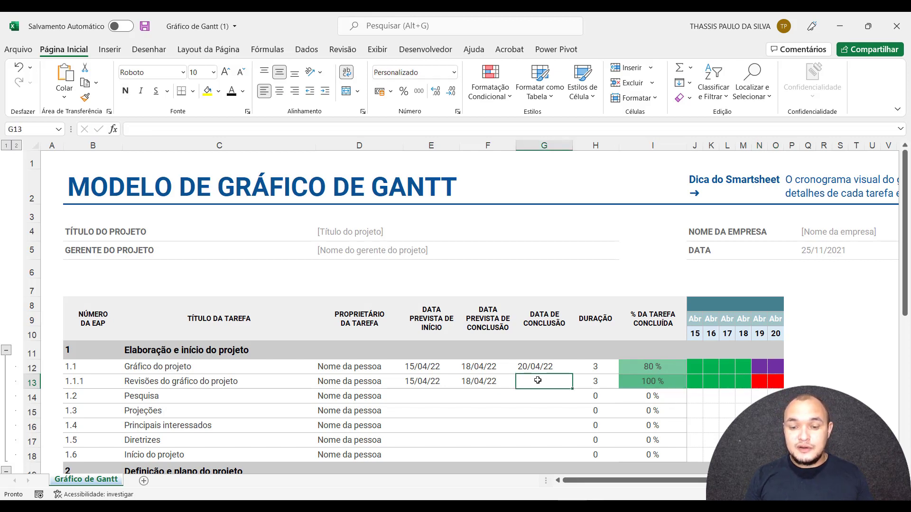
Set the planned completion date of task 1.1.1 to 20/04/2022 and its actual completion date to 18/04.
{"action": "double_click", "coordinate": [472, 381]}
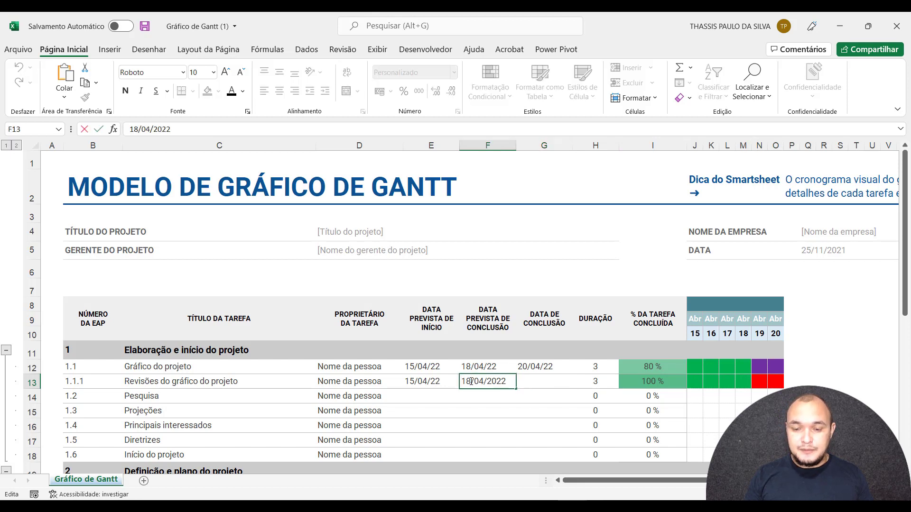
{"action": "key", "text": "BackSpace"}
{"action": "key", "text": "BackSpace"}
{"action": "type", "text": "20"}
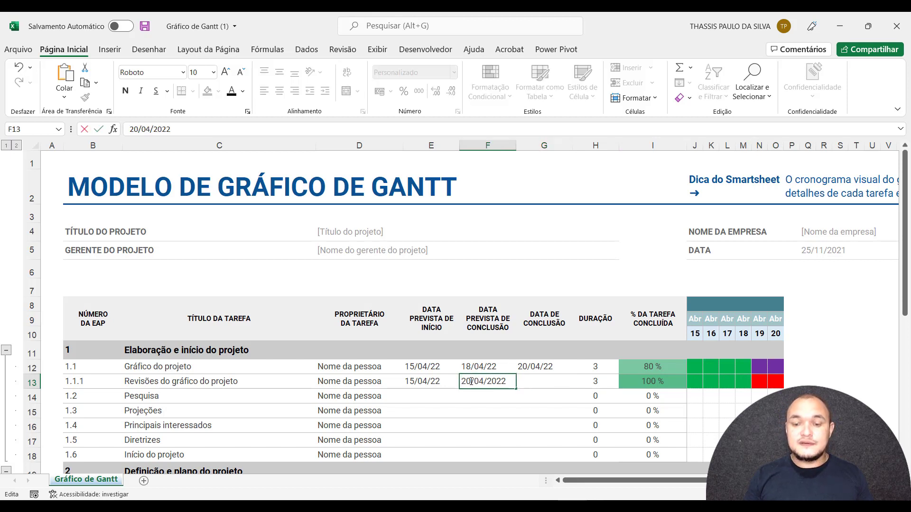
{"action": "left_click", "coordinate": [539, 377]}
{"action": "type", "text": "18/04"}
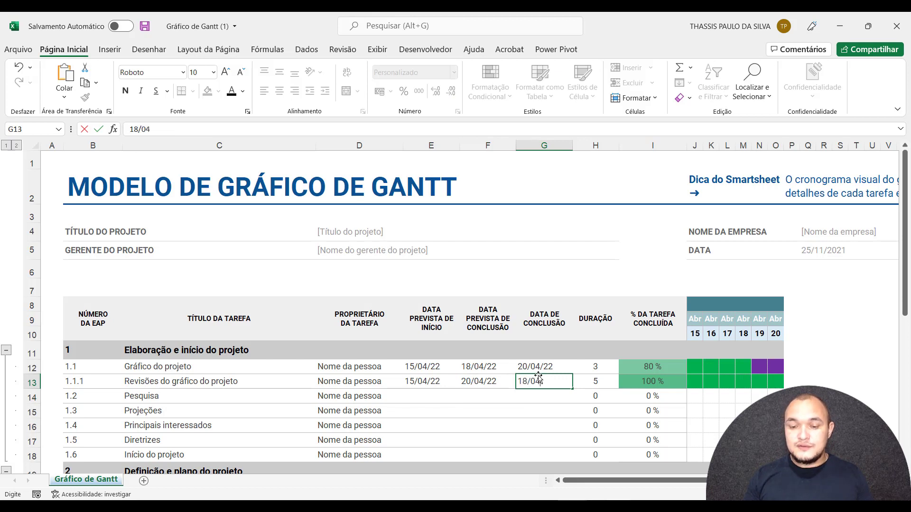
{"action": "key", "text": "Return"}
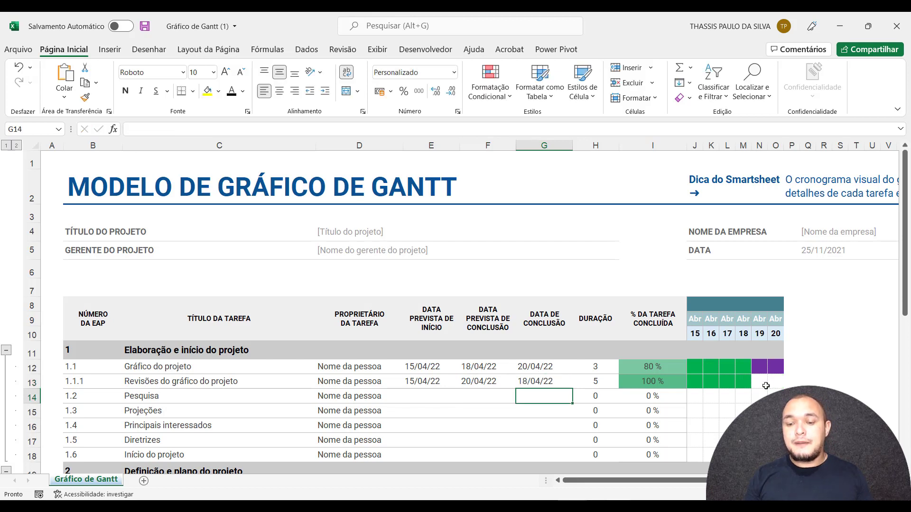
Duplicate the purple conditional formatting rule that applies to the timeline days 19 and 20 of task 1.1.1.
{"action": "left_click_drag", "start_coordinate": [759, 381], "coordinate": [775, 385]}
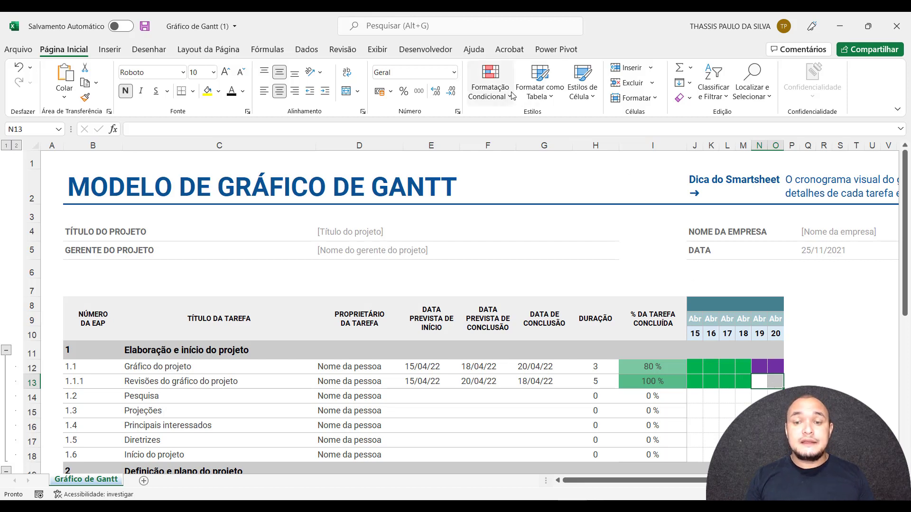
{"action": "left_click", "coordinate": [493, 90]}
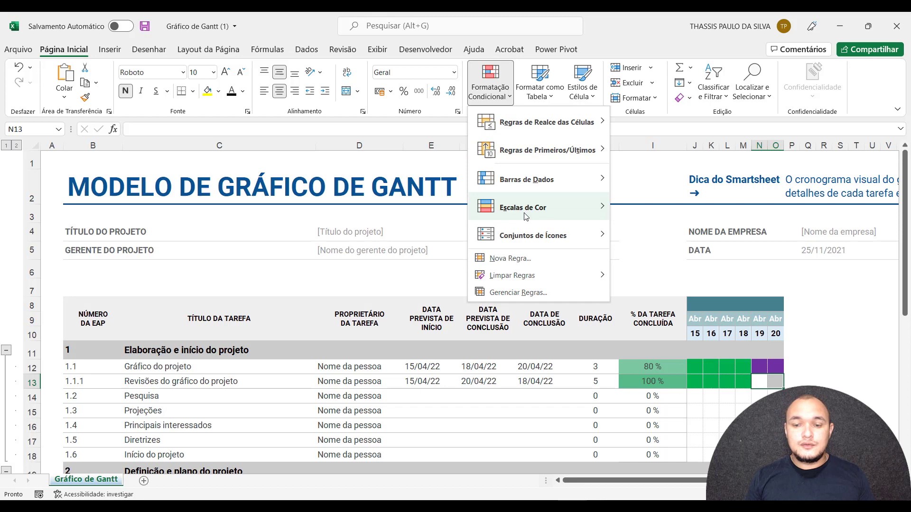
{"action": "left_click", "coordinate": [518, 292]}
{"action": "left_click", "coordinate": [452, 267]}
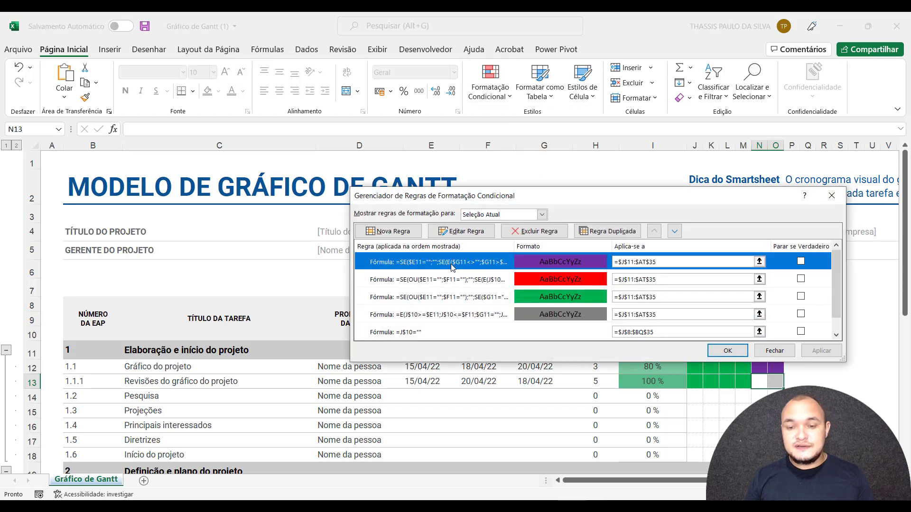
{"action": "left_click", "coordinate": [591, 231]}
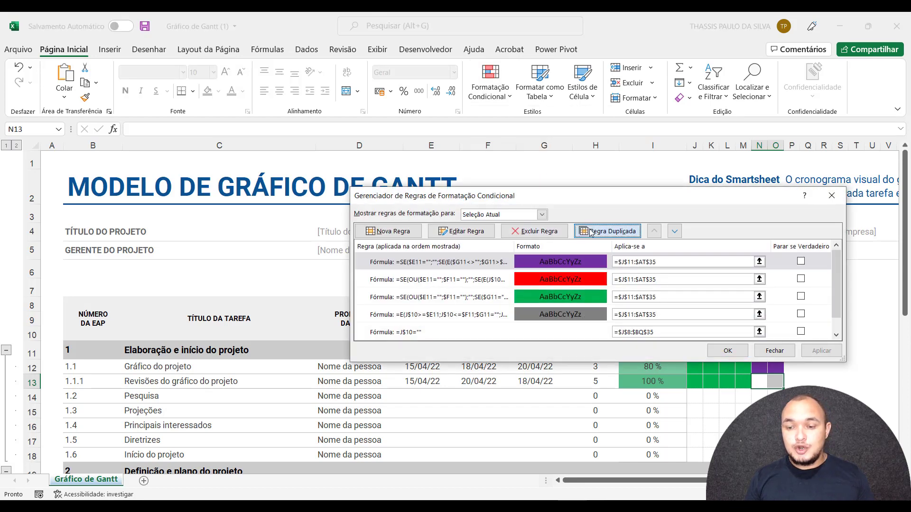
Change the fill colour of the duplicated purple rule to light green.
{"action": "left_click", "coordinate": [465, 232]}
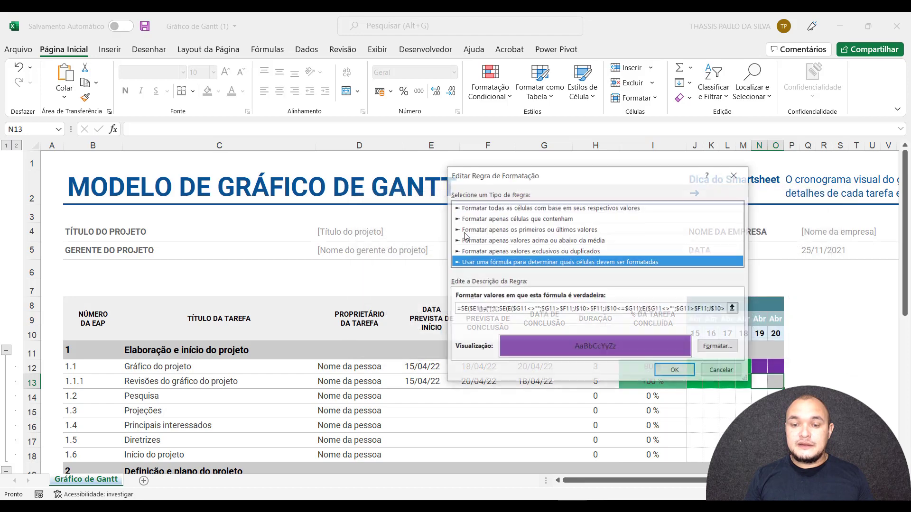
{"action": "left_click", "coordinate": [721, 348]}
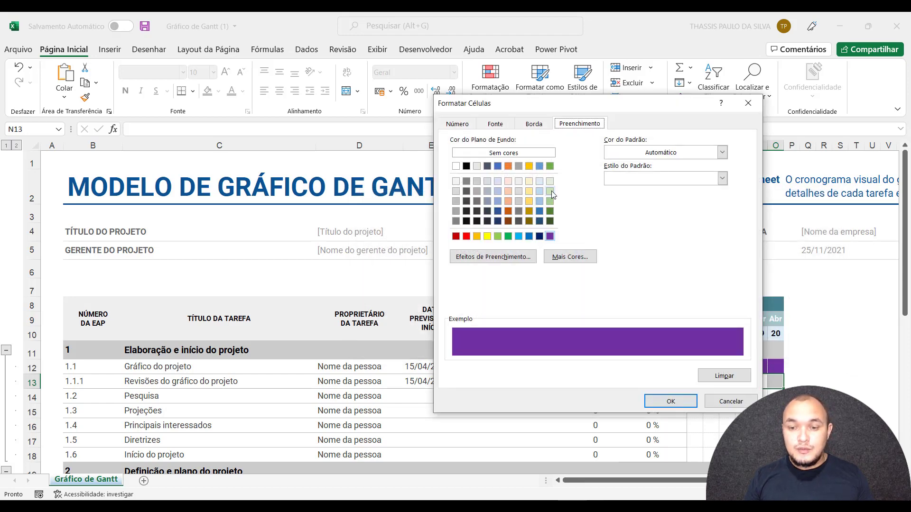
{"action": "left_click", "coordinate": [550, 192]}
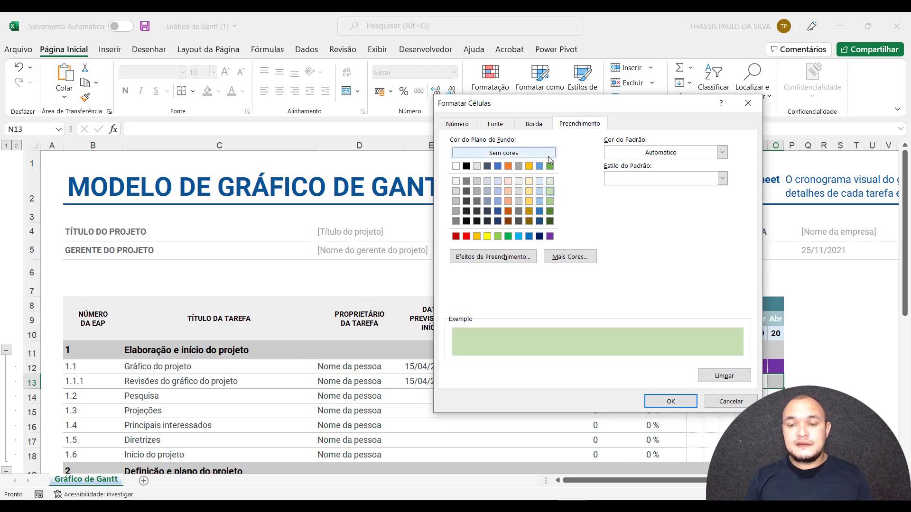
{"action": "left_click", "coordinate": [671, 402]}
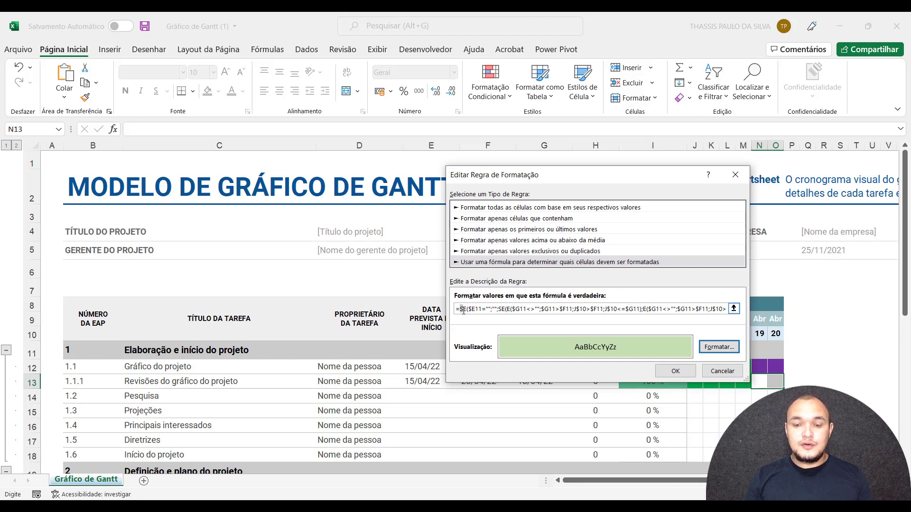
Clear the light green rule's formula, start a new one with =E( and uncover the task date columns.
{"action": "left_click_drag", "start_coordinate": [459, 311], "coordinate": [809, 326]}
{"action": "key", "text": "Delete"}
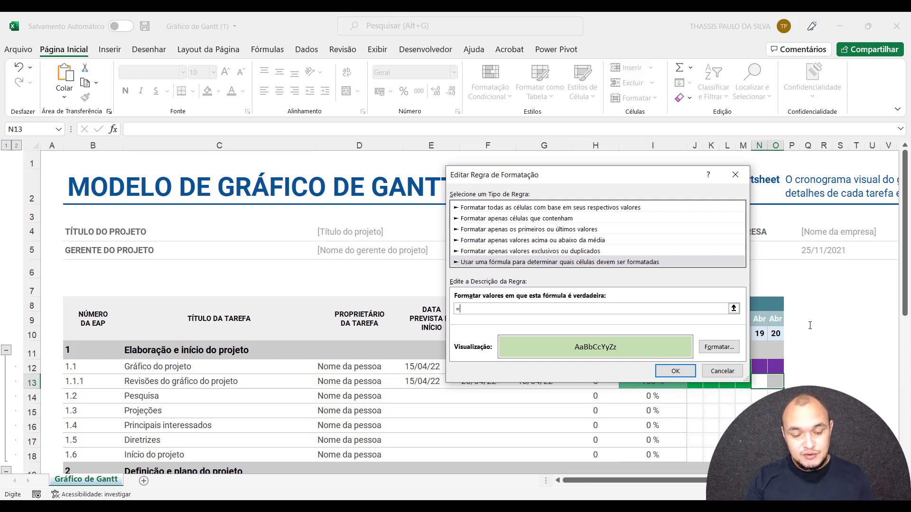
{"action": "type", "text": "e"}
{"action": "key", "text": "Tab"}
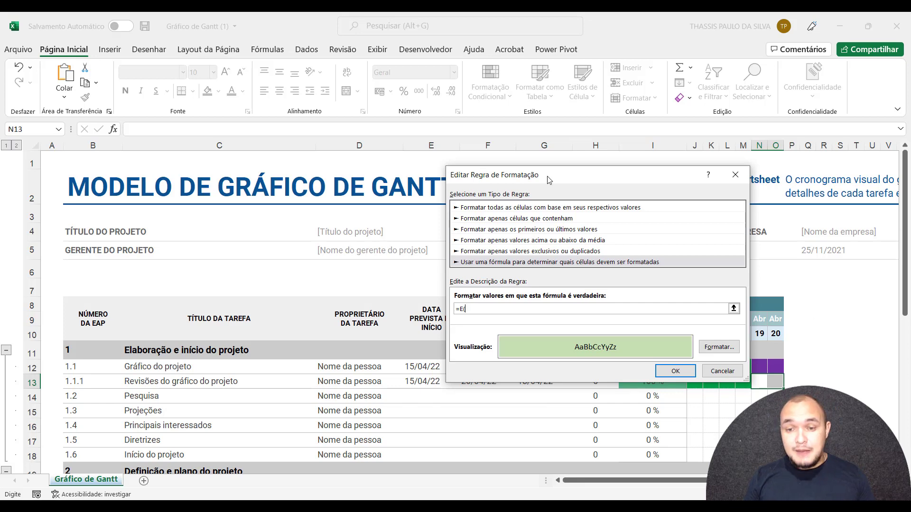
{"action": "left_click_drag", "start_coordinate": [550, 179], "coordinate": [173, 146]}
{"action": "left_click_drag", "start_coordinate": [184, 147], "coordinate": [192, 147]}
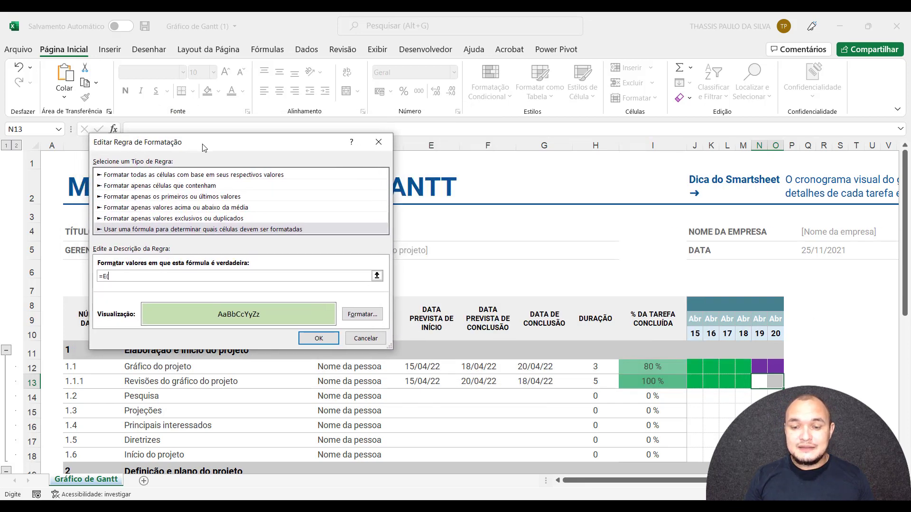
Enter $F11>$G11; as the first condition, comparing planned with actual completion date using column-locked references.
{"action": "left_click", "coordinate": [482, 352]}
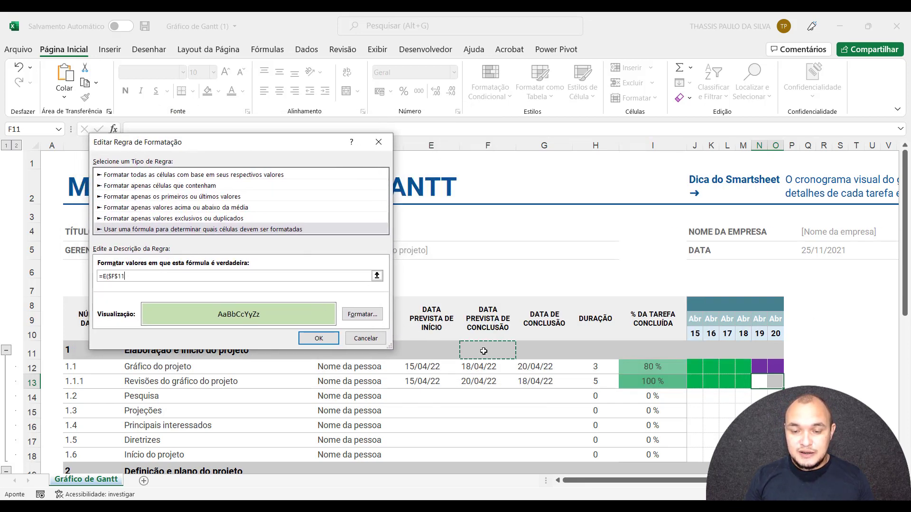
{"action": "type", "text": ">"}
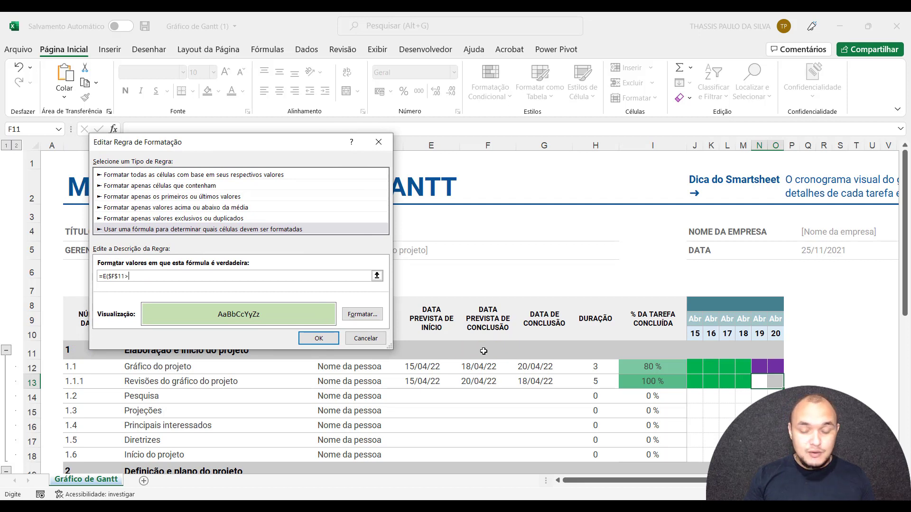
{"action": "left_click", "coordinate": [115, 279]}
{"action": "key", "text": "F4"}
{"action": "key", "text": "F4"}
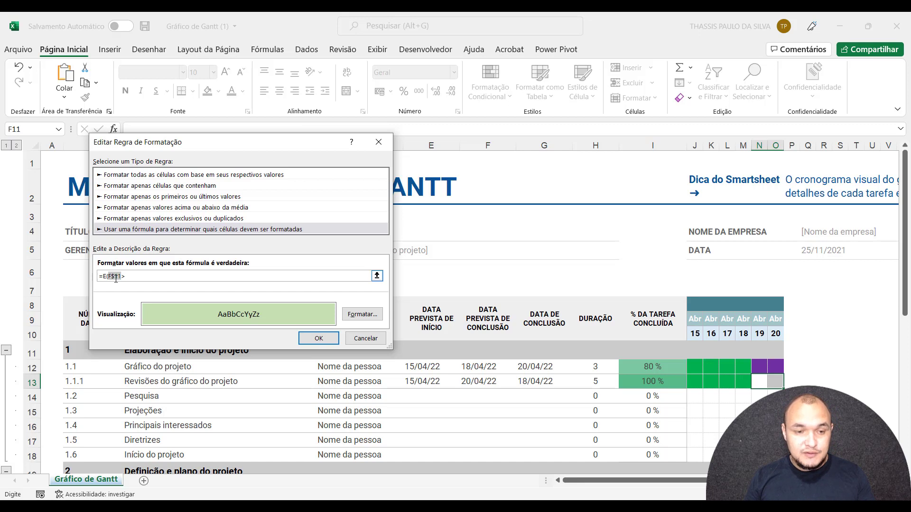
{"action": "left_click", "coordinate": [134, 277]}
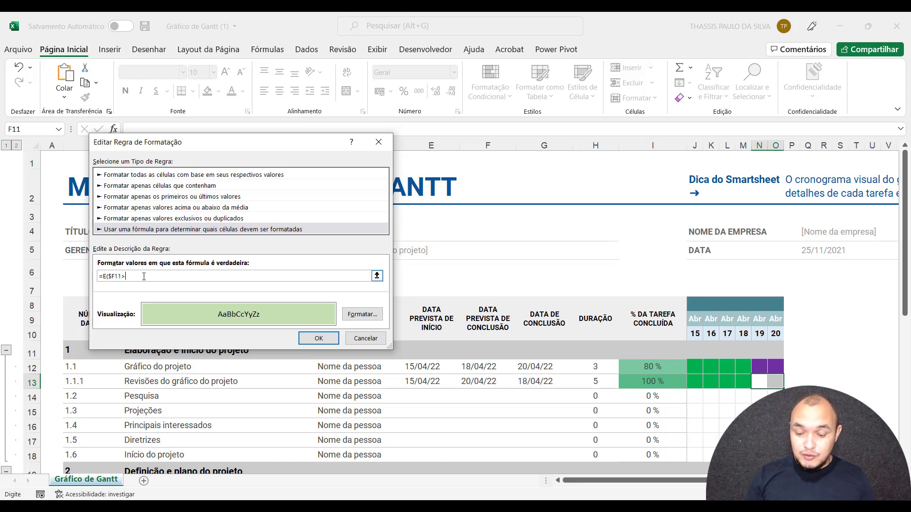
{"action": "left_click", "coordinate": [539, 351]}
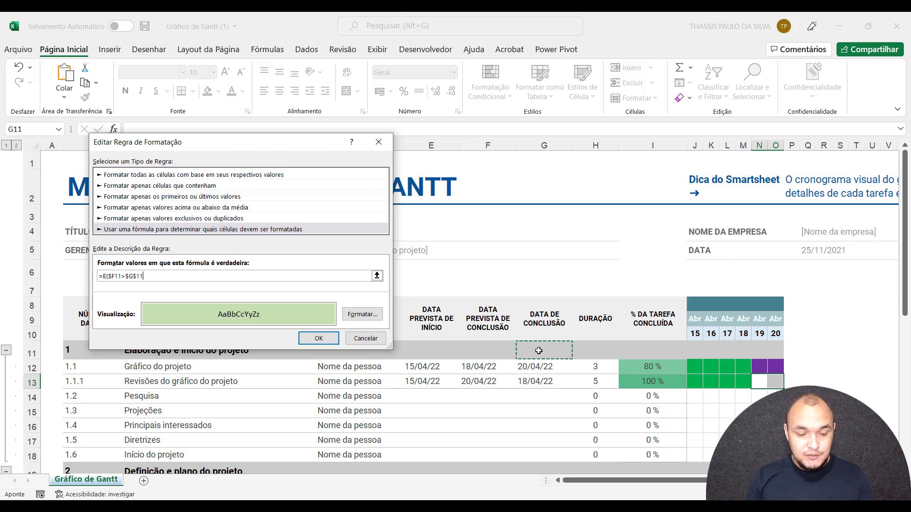
{"action": "key", "text": "F4"}
{"action": "key", "text": "F4"}
{"action": "type", "text": ";"}
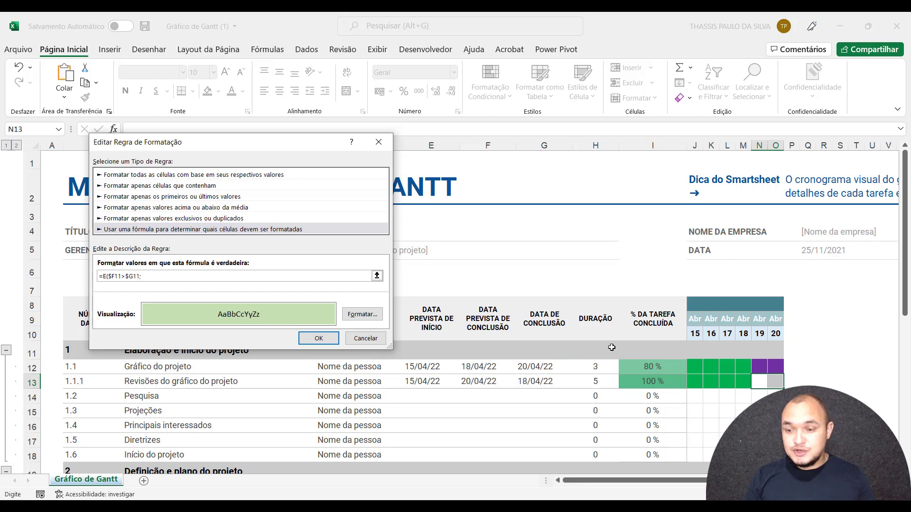
Add the condition J$10>$G11; to the formula so the timeline day falls after the actual completion date.
{"action": "left_click", "coordinate": [695, 332]}
{"action": "key", "text": "F4"}
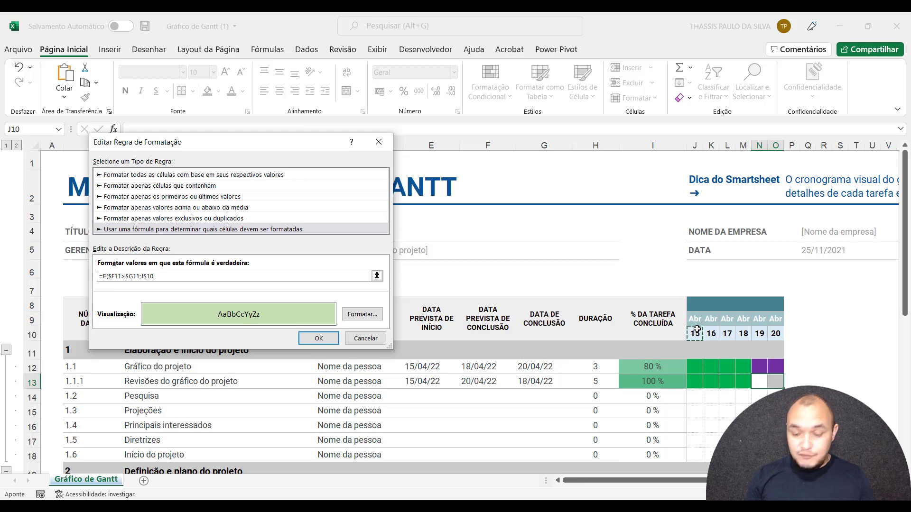
{"action": "type", "text": ">"}
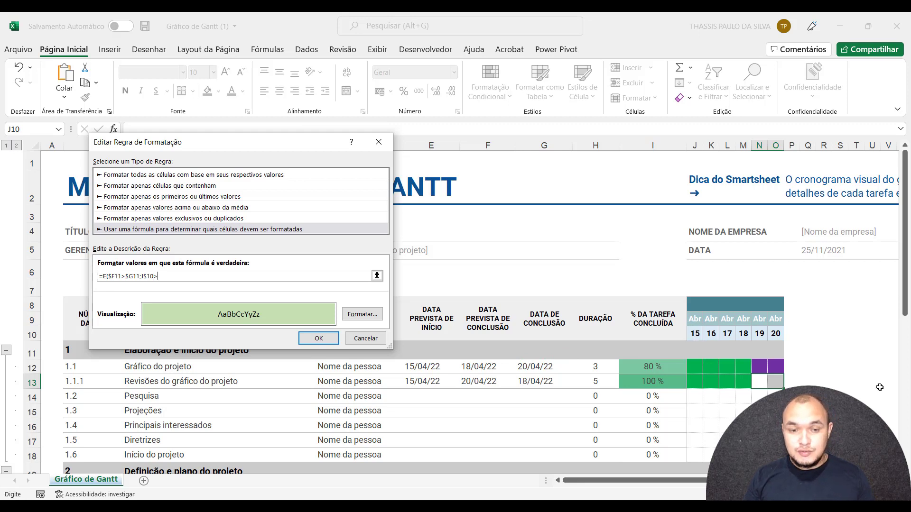
{"action": "left_click", "coordinate": [542, 349]}
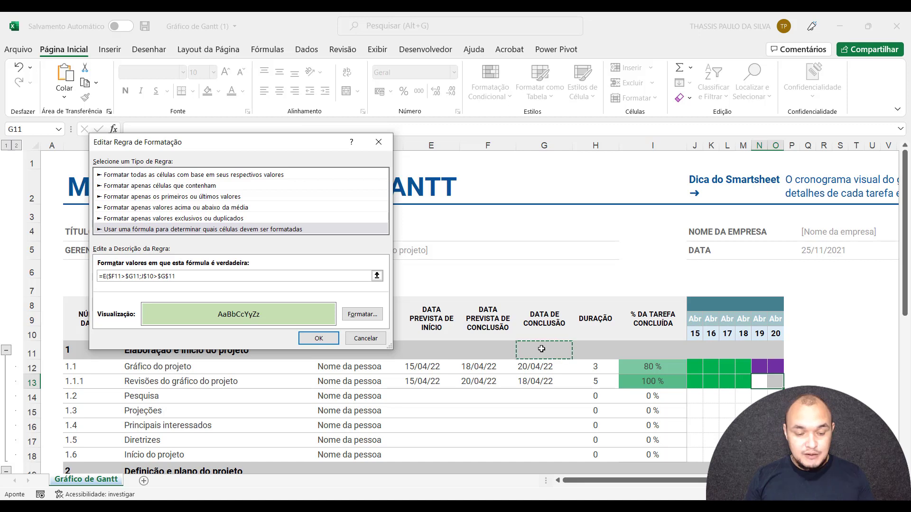
{"action": "key", "text": "F4"}
{"action": "key", "text": "F4"}
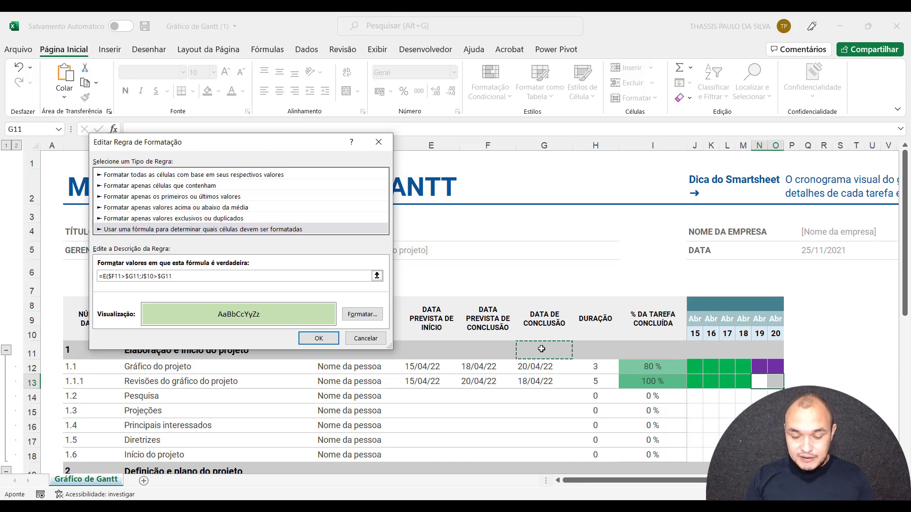
{"action": "type", "text": ";"}
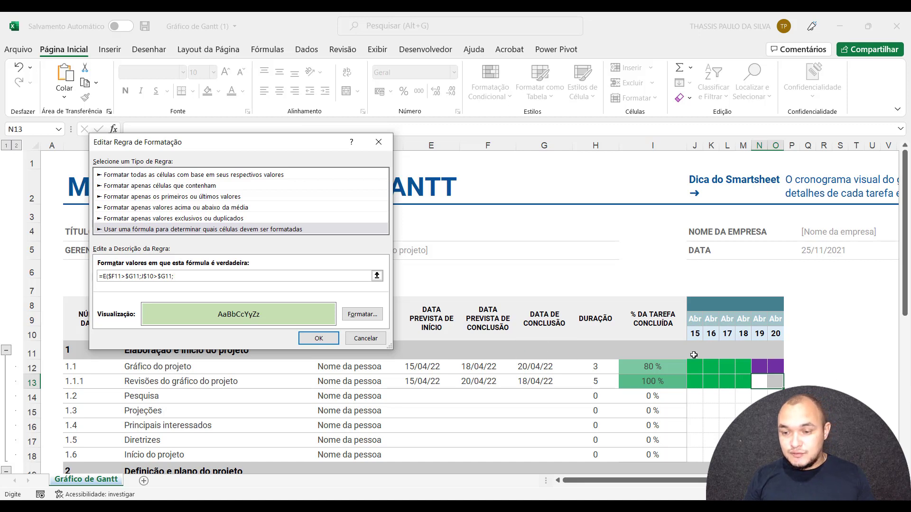
Add the condition J$10<=$F11; to the formula so the timeline day is no later than planned completion.
{"action": "left_click", "coordinate": [693, 334]}
{"action": "key", "text": "F4"}
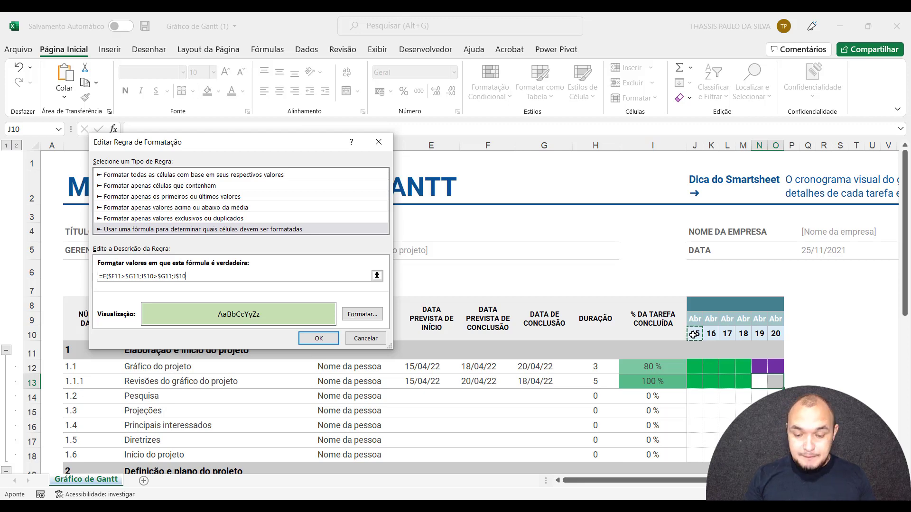
{"action": "type", "text": "<="}
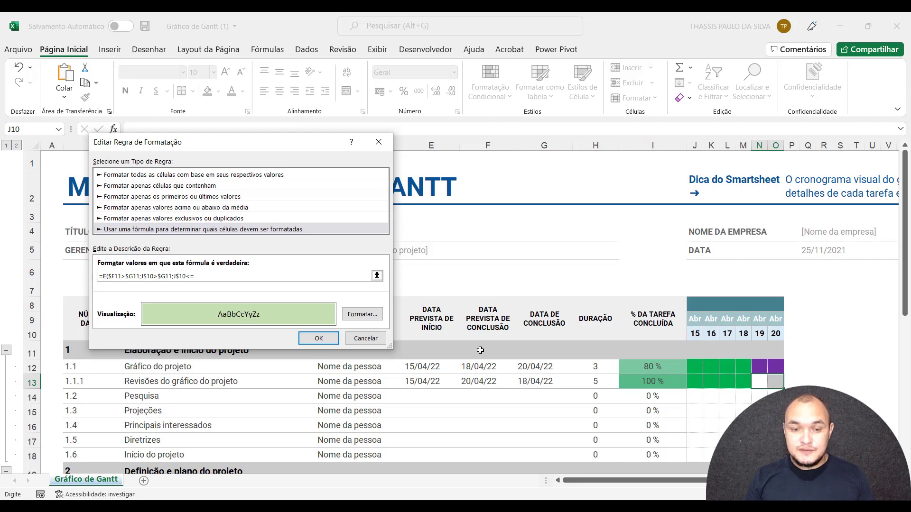
{"action": "left_click", "coordinate": [480, 350]}
{"action": "key", "text": "F4"}
{"action": "key", "text": "F4"}
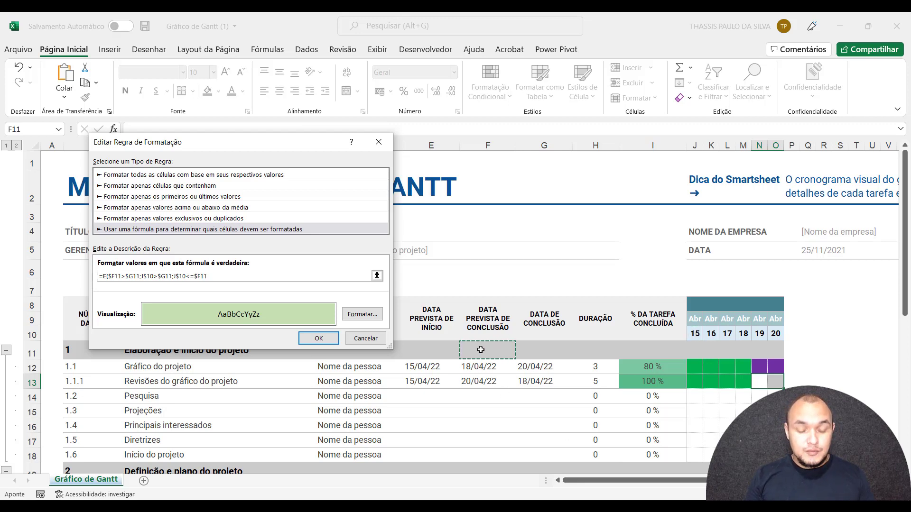
{"action": "type", "text": ";"}
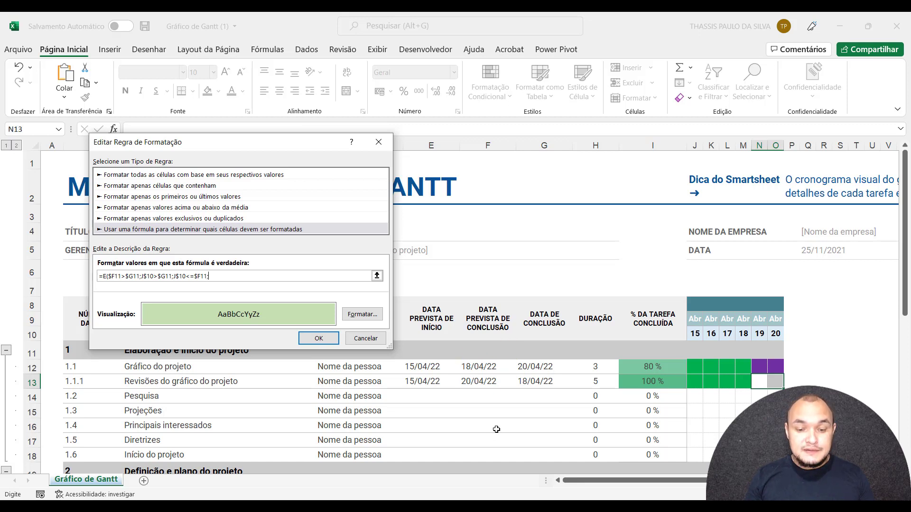
Add the non-blank conditions J$10<>"" and $G11<>"" for the timeline day and actual completion date.
{"action": "left_click", "coordinate": [696, 333]}
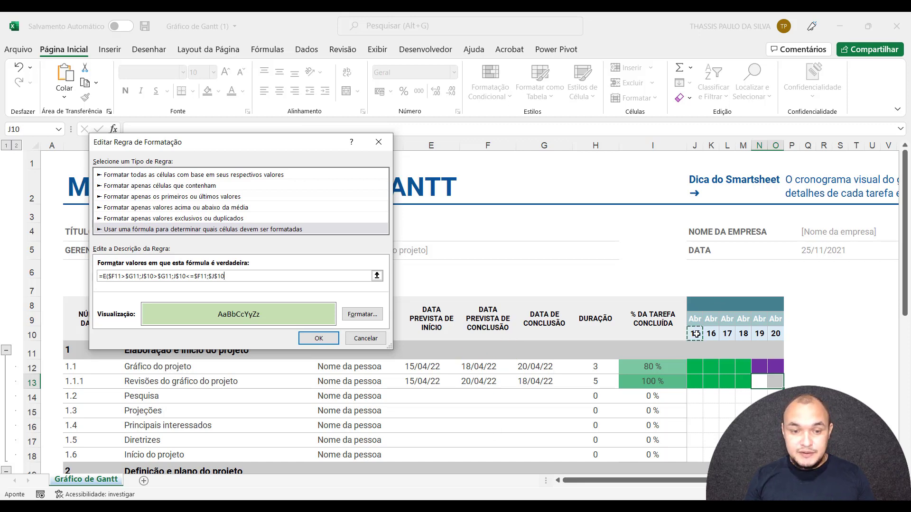
{"action": "key", "text": "F4"}
{"action": "type", "text": "<>\"\""}
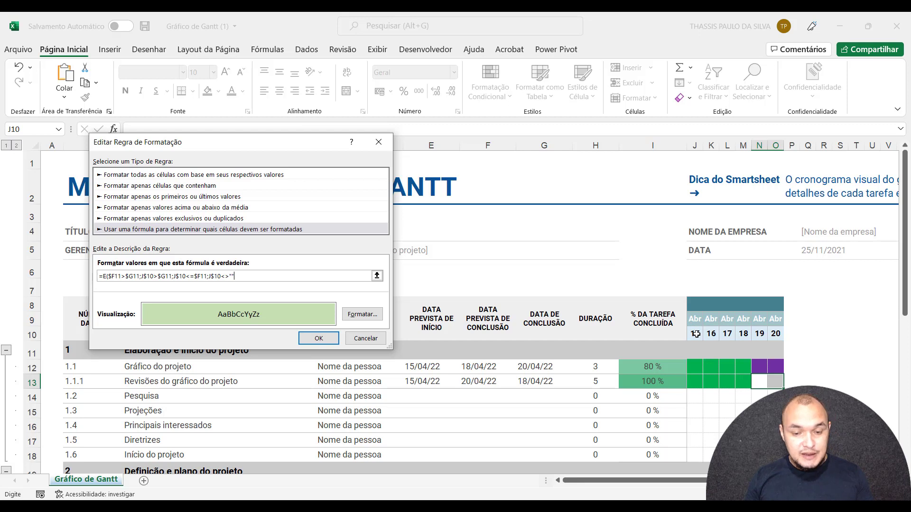
{"action": "type", "text": ";"}
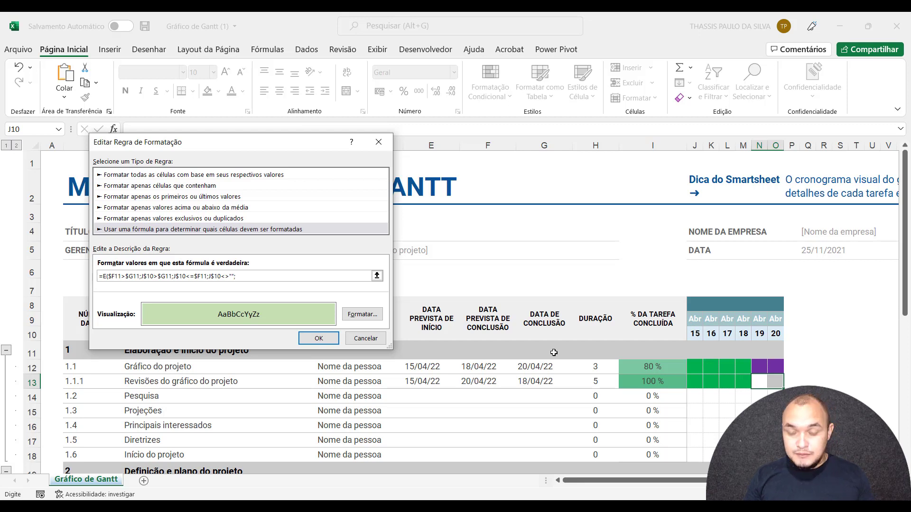
{"action": "left_click", "coordinate": [541, 350]}
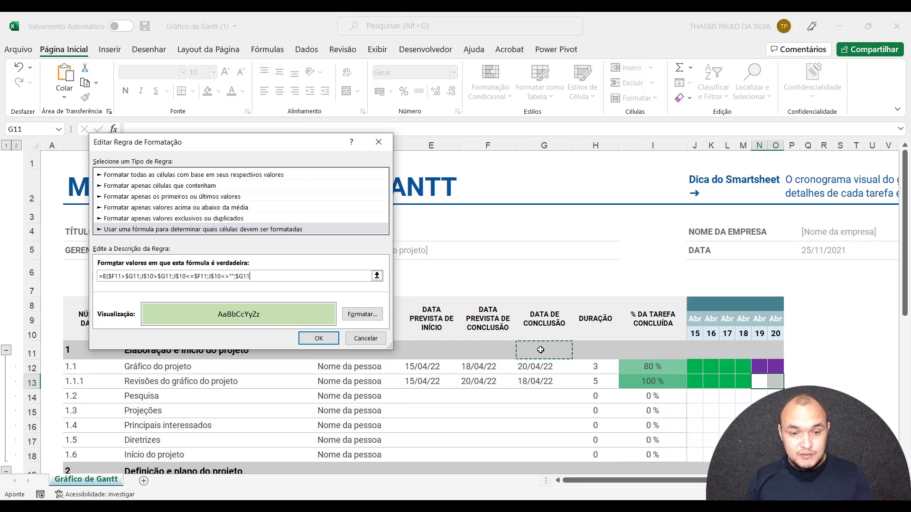
{"action": "key", "text": "F4"}
{"action": "key", "text": "F4"}
{"action": "key", "text": "F4"}
{"action": "type", "text": "<>\"\""}
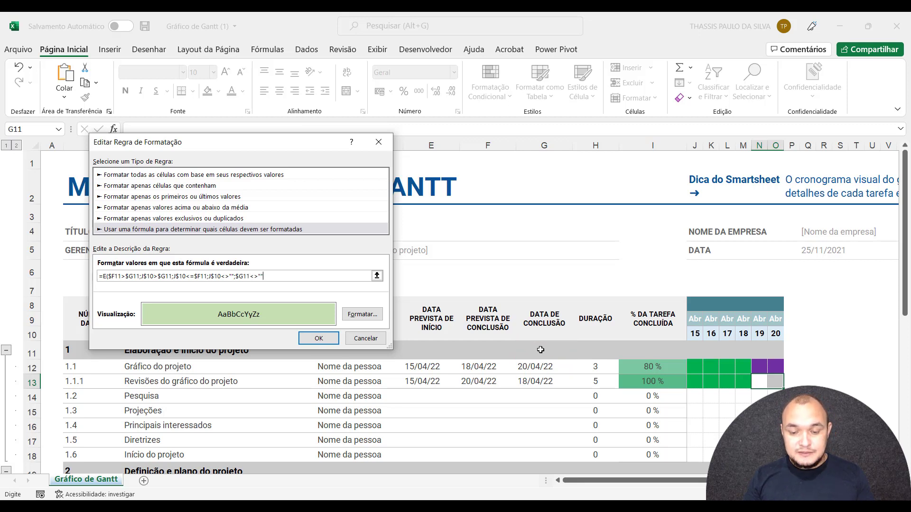
{"action": "type", "text": ")"}
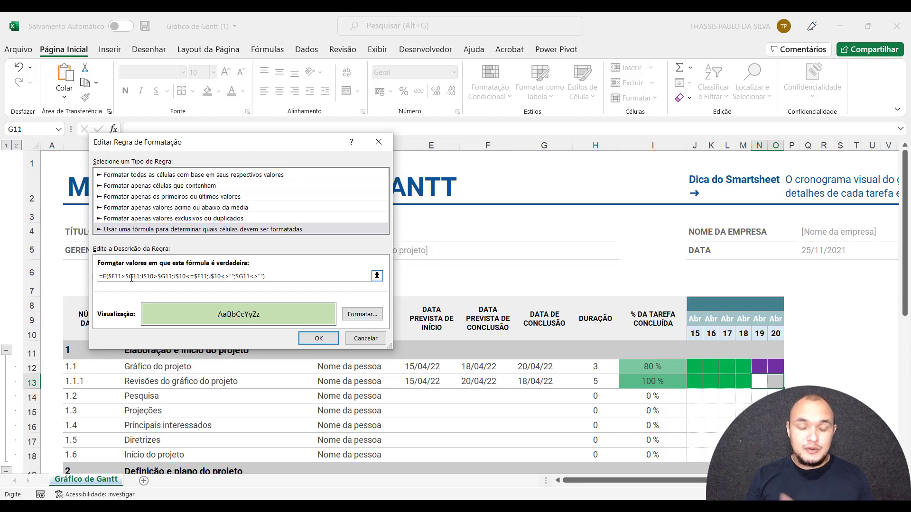
Close the E formula's parenthesis, save the light green rule and apply it to the Gantt timeline.
{"action": "left_click", "coordinate": [151, 278]}
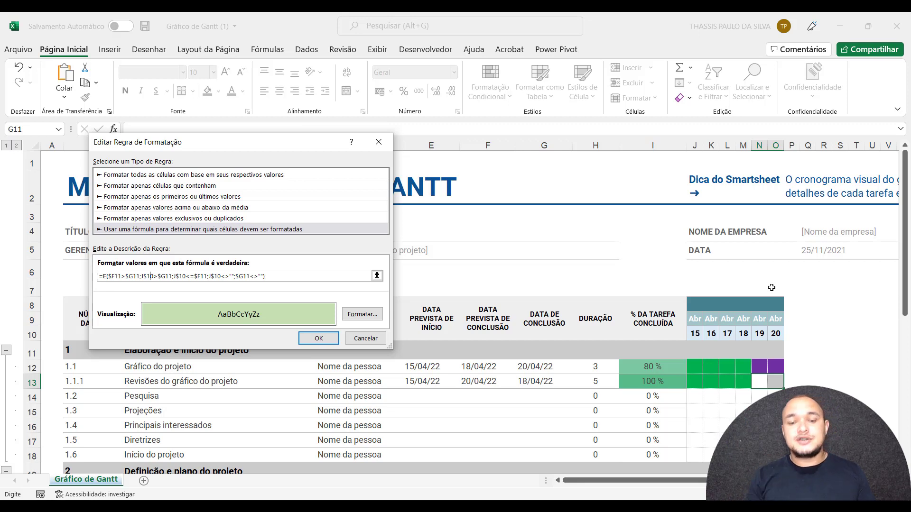
{"action": "left_click", "coordinate": [317, 340]}
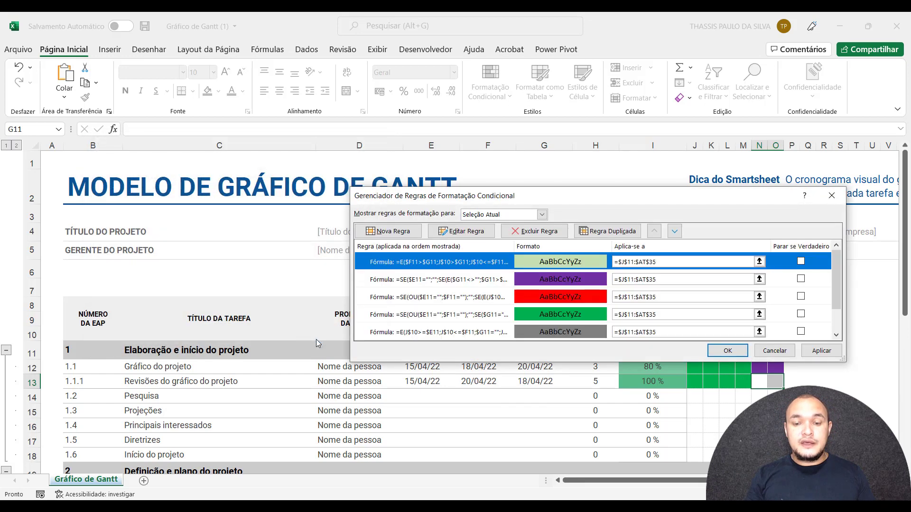
{"action": "left_click", "coordinate": [821, 351]}
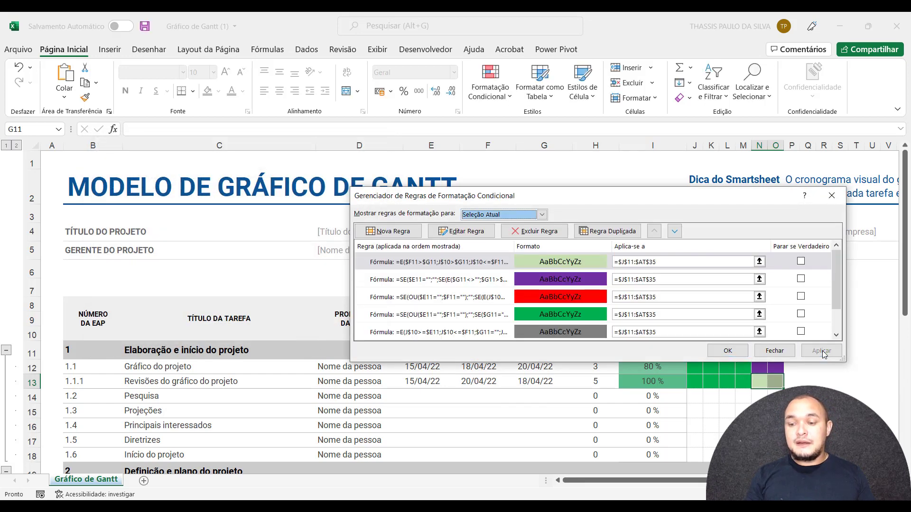
{"action": "left_click", "coordinate": [728, 350]}
Check task 1.1.1's planned and actual completion dates against the light green days in its timeline row.
{"action": "left_click", "coordinate": [762, 380]}
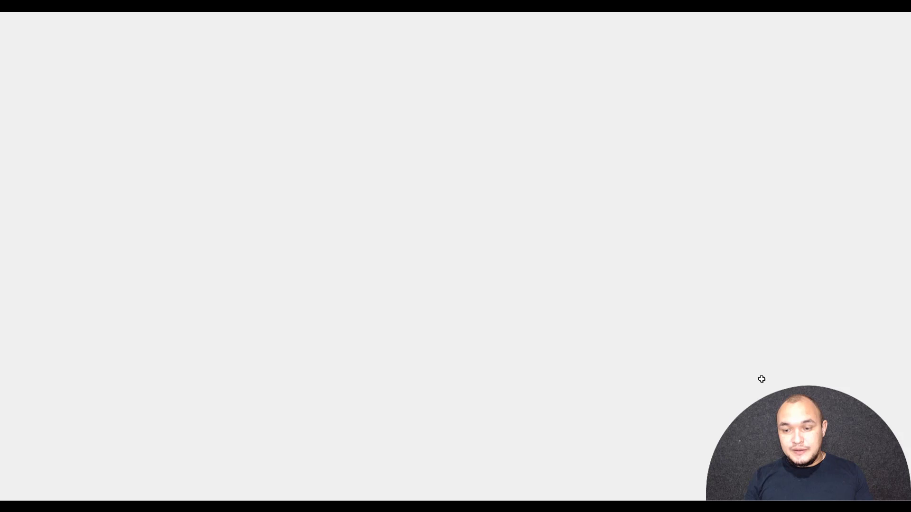
{"action": "left_click", "coordinate": [653, 382]}
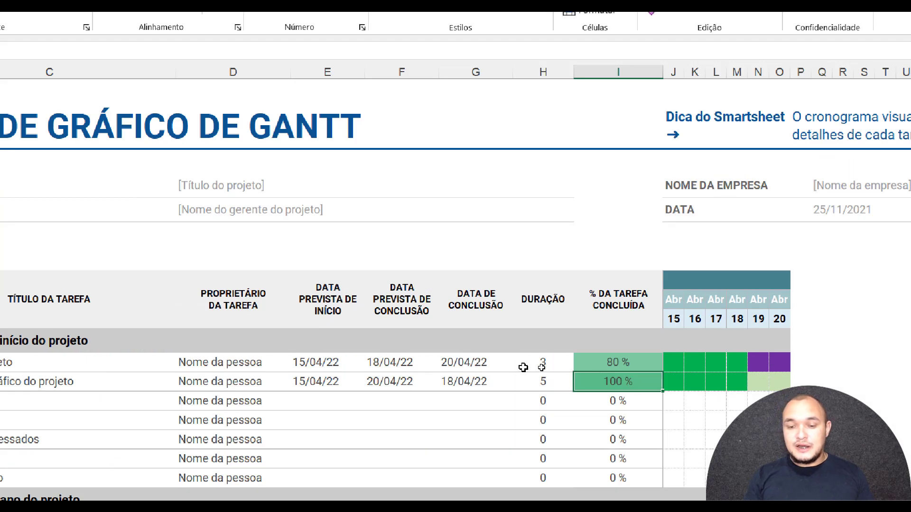
{"action": "left_click", "coordinate": [312, 382]}
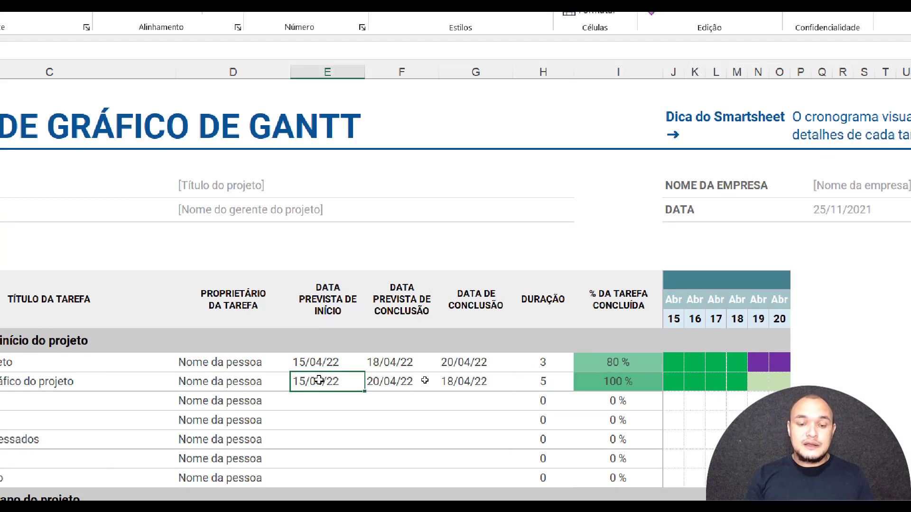
{"action": "left_click", "coordinate": [400, 380]}
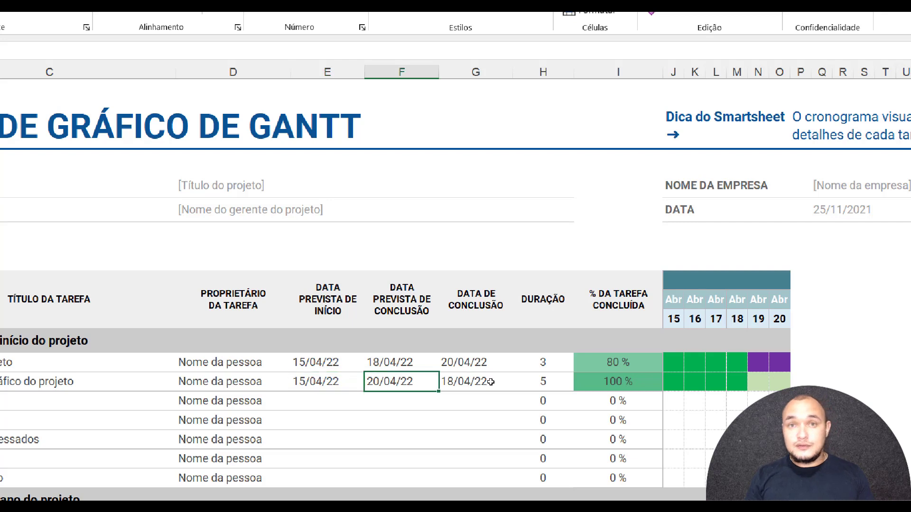
{"action": "left_click", "coordinate": [461, 380]}
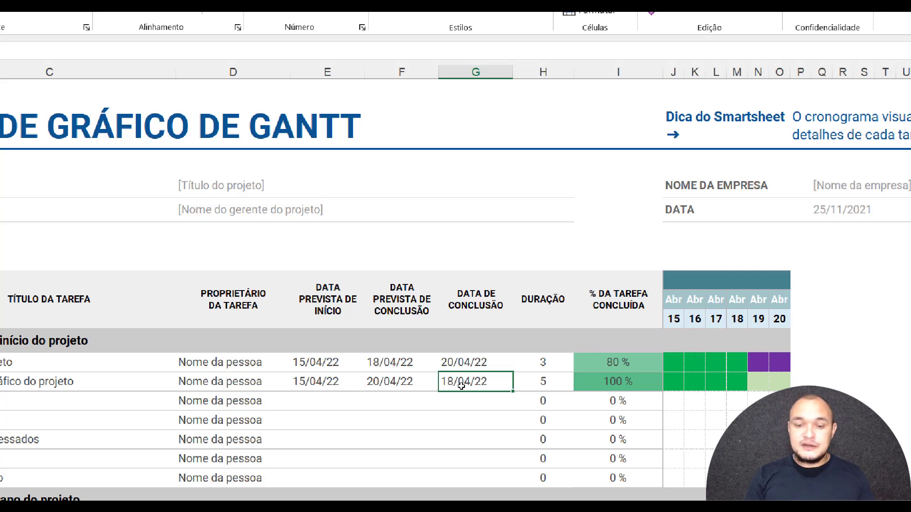
{"action": "left_click", "coordinate": [377, 383]}
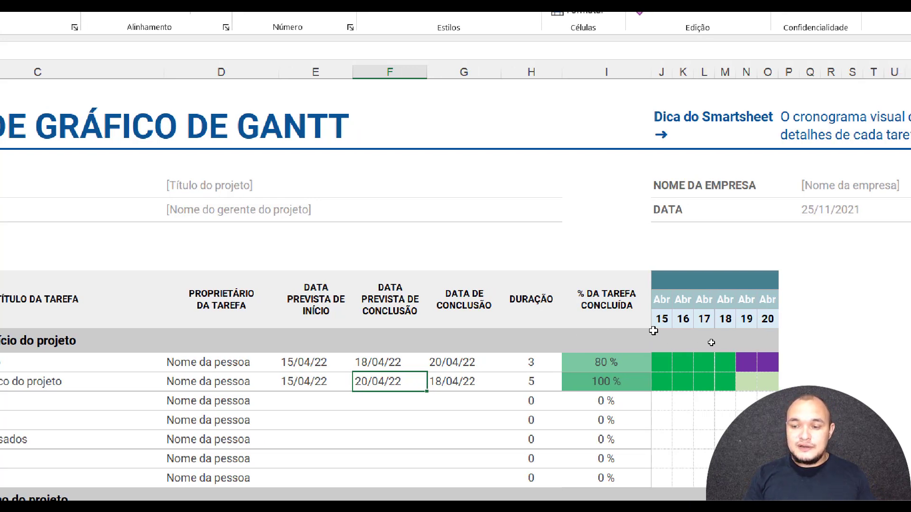
{"action": "left_click", "coordinate": [772, 318]}
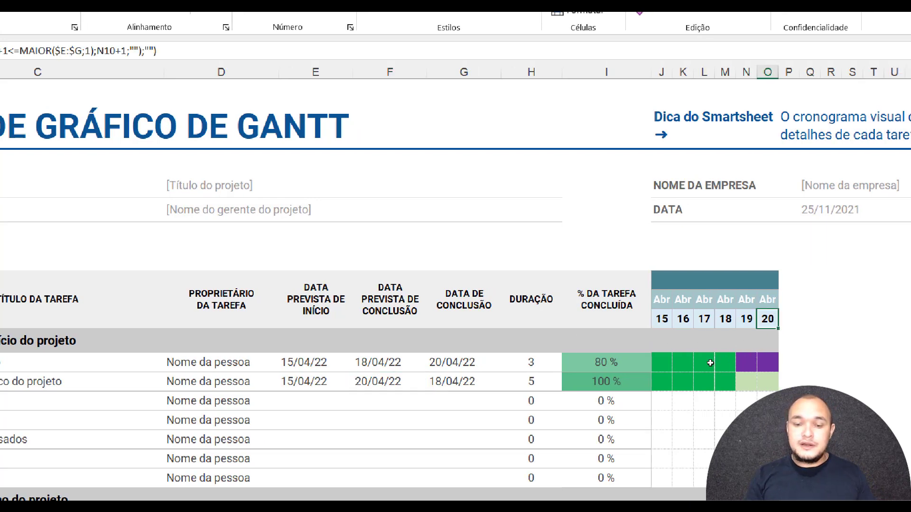
{"action": "left_click", "coordinate": [729, 382]}
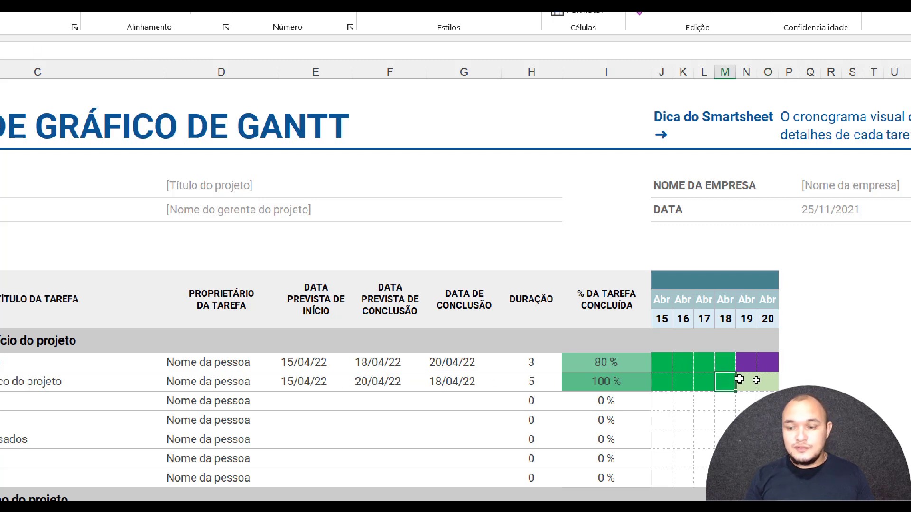
{"action": "left_click_drag", "start_coordinate": [748, 379], "coordinate": [763, 382]}
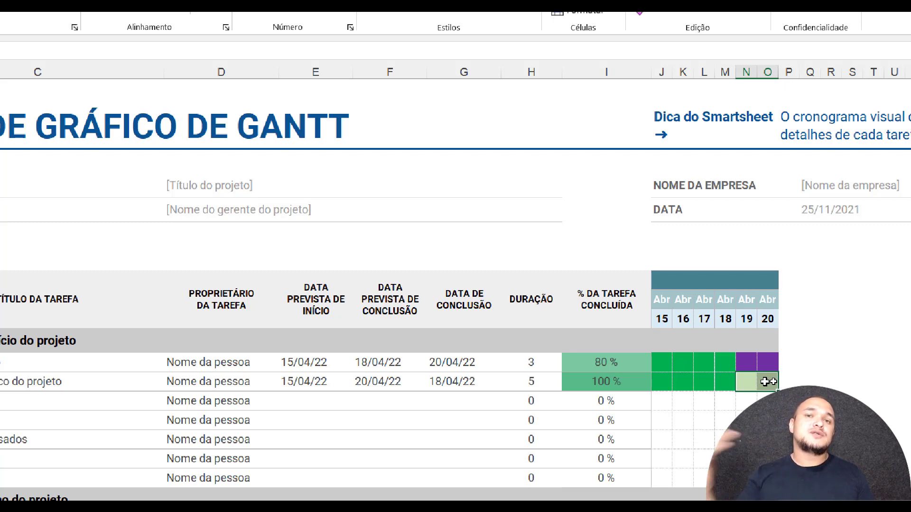
{"action": "left_click", "coordinate": [743, 385]}
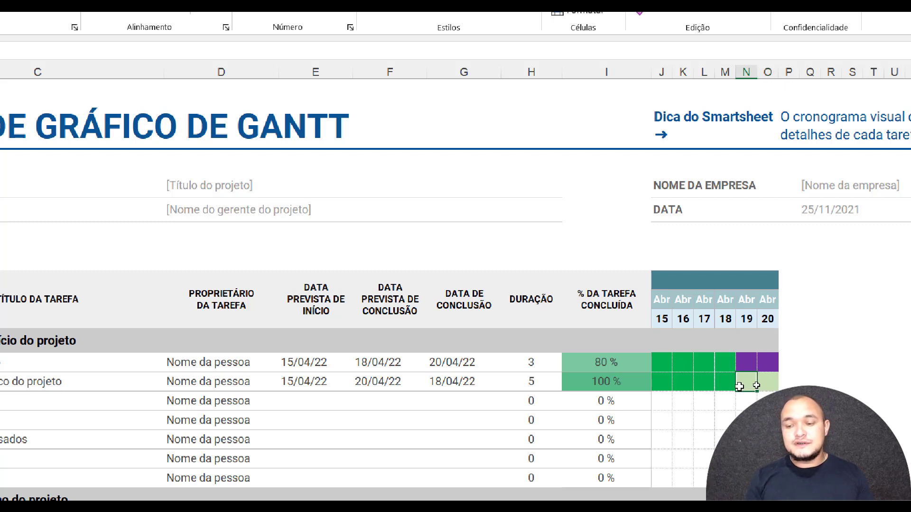
{"action": "left_click", "coordinate": [782, 383]}
{"action": "left_click", "coordinate": [748, 387]}
{"action": "left_click", "coordinate": [769, 383]}
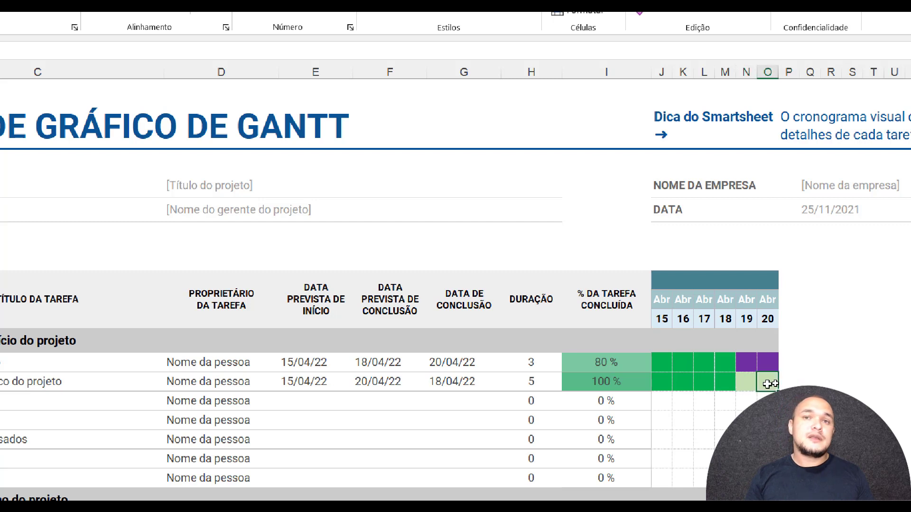